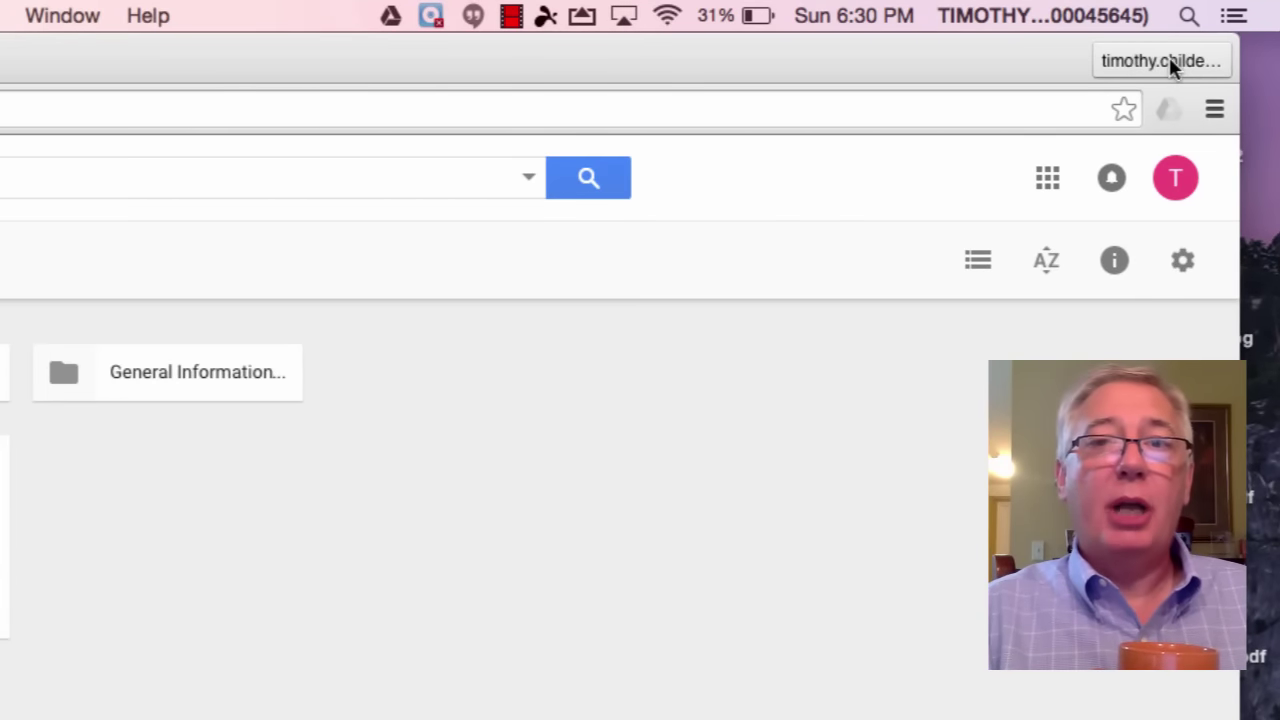
# Rename the current browser profile as "Work Account".
pyautogui.click(1172, 62)
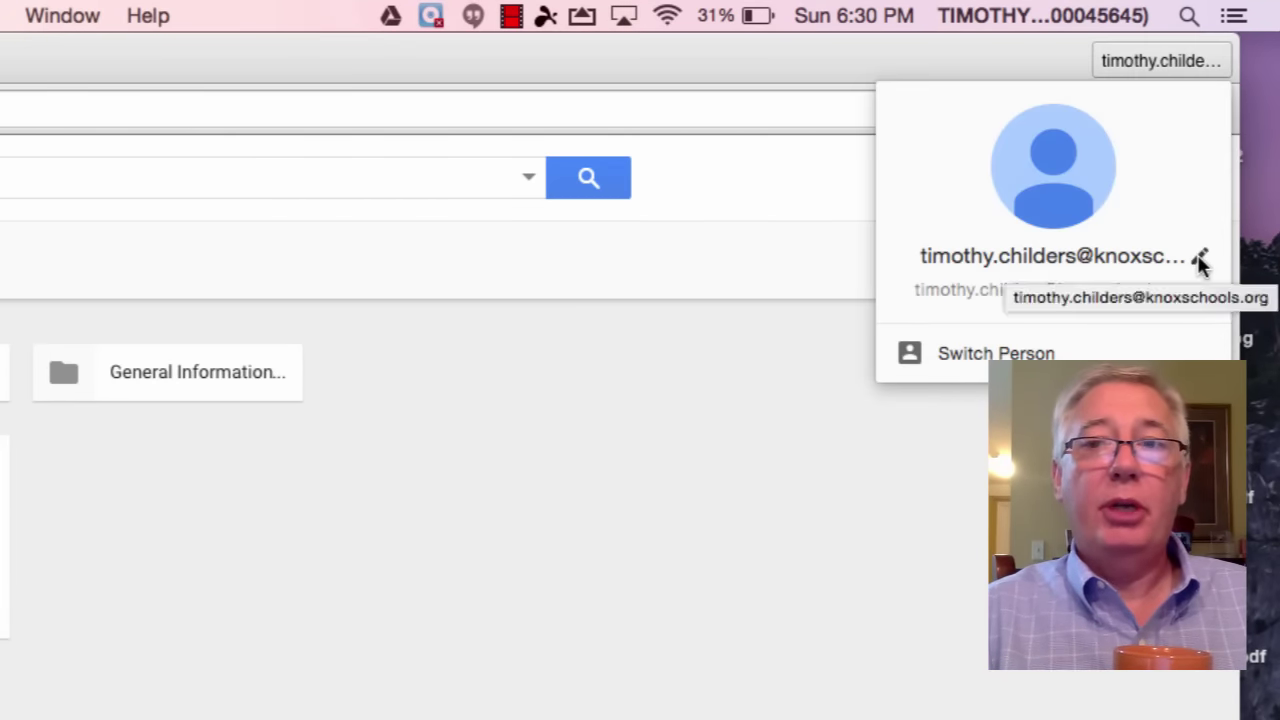
pyautogui.click(1201, 262)
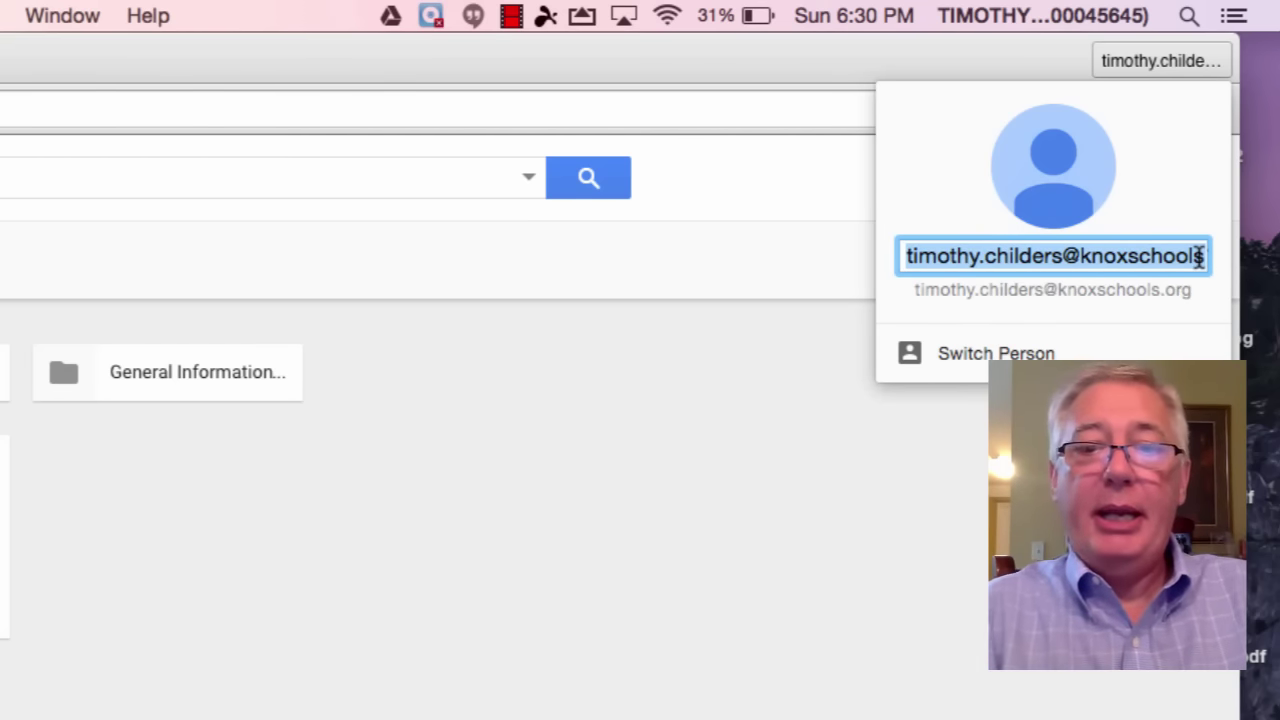
pyautogui.write('Wor')
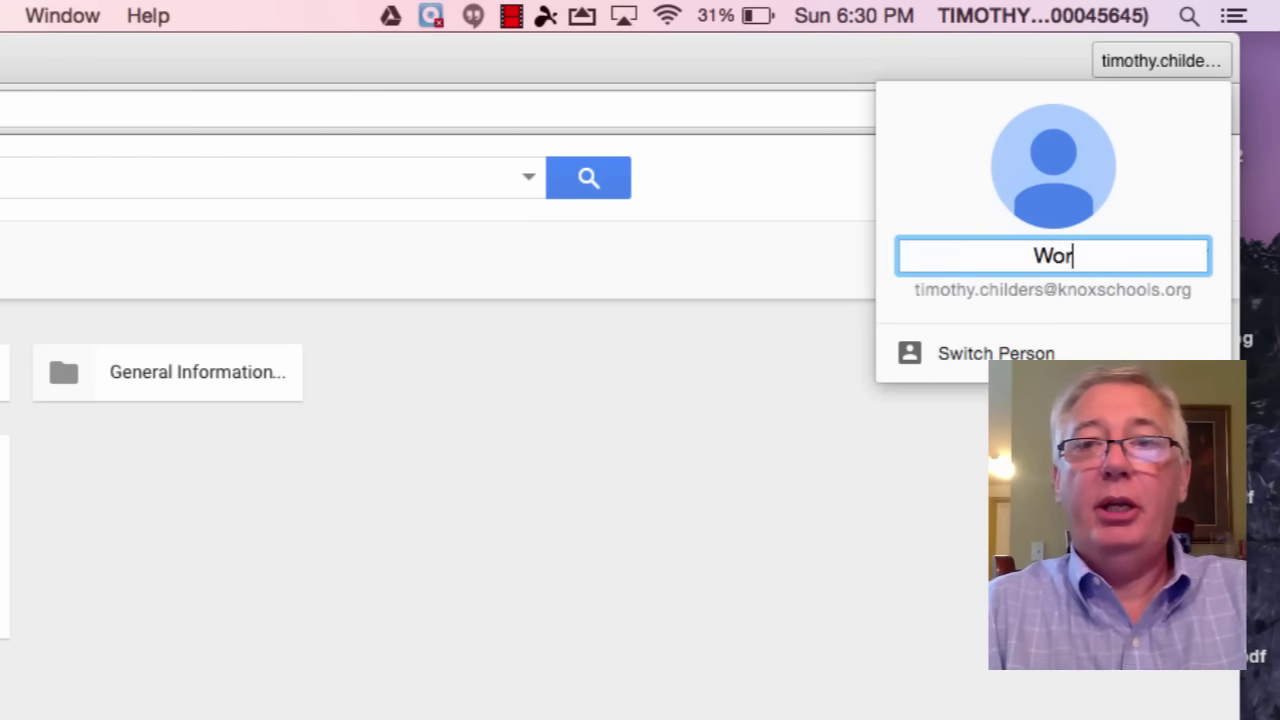
pyautogui.write('k Account')
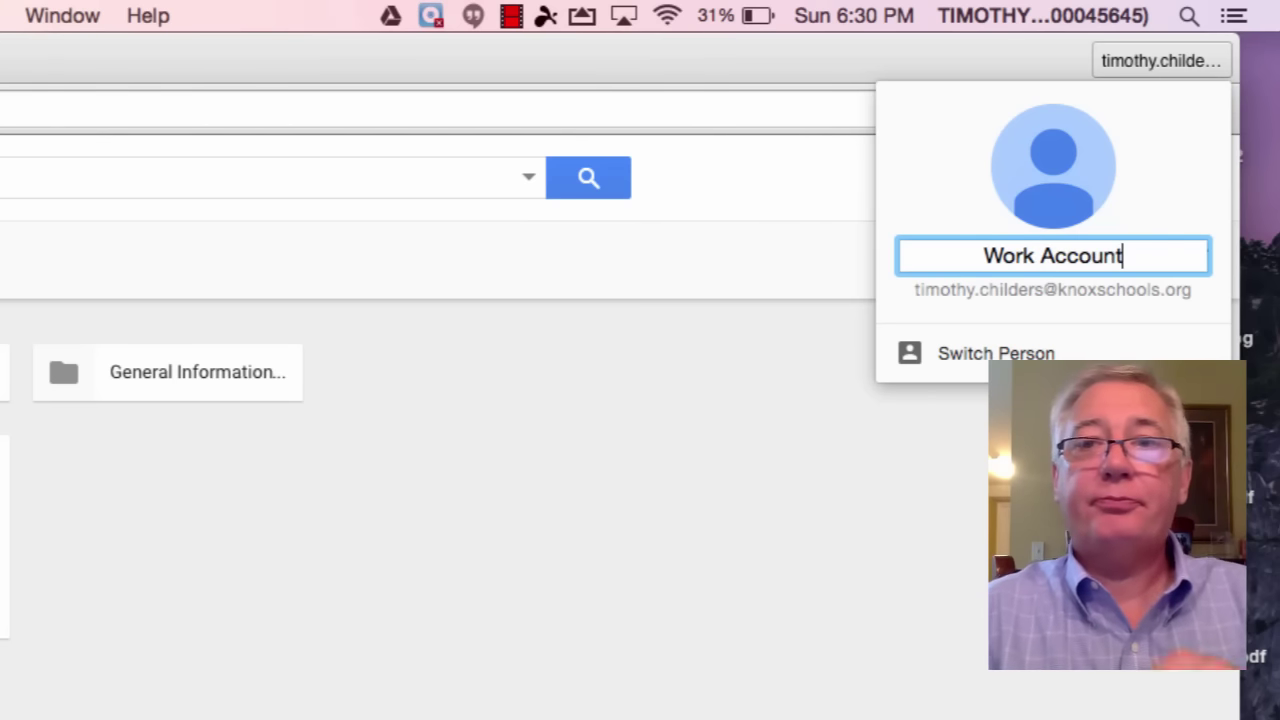
pyautogui.press('Return')
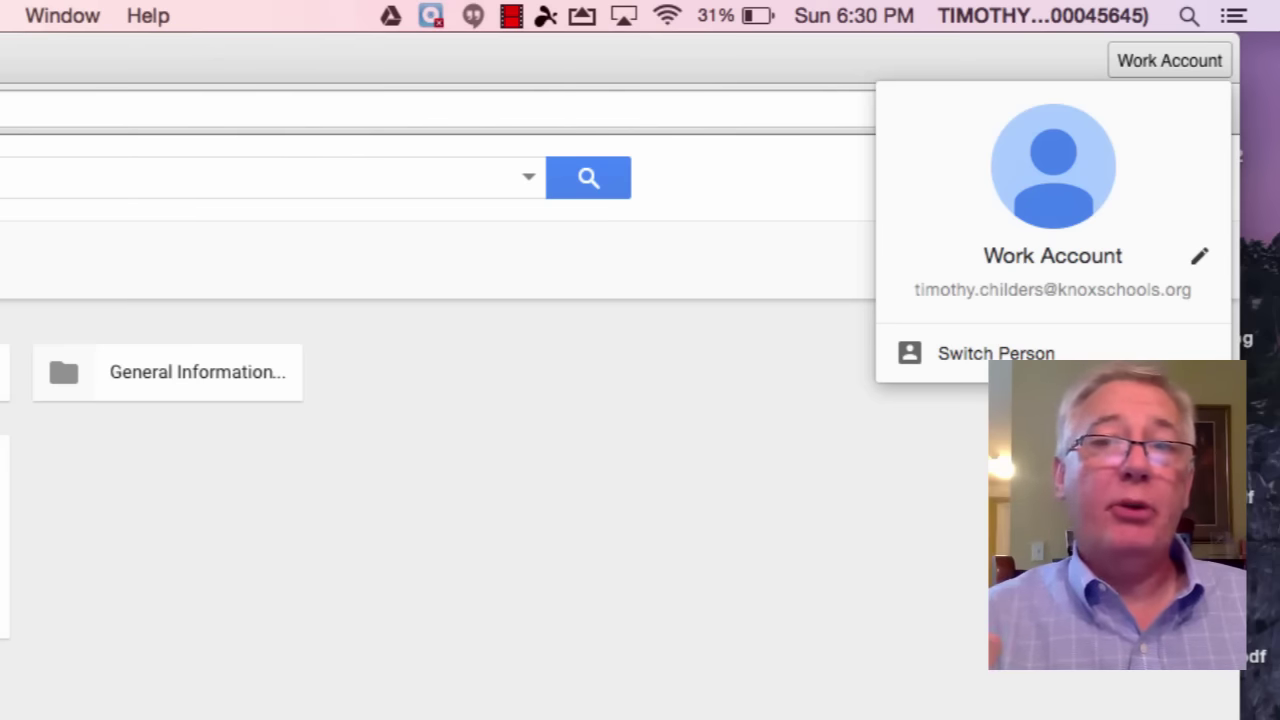
pyautogui.click(874, 450)
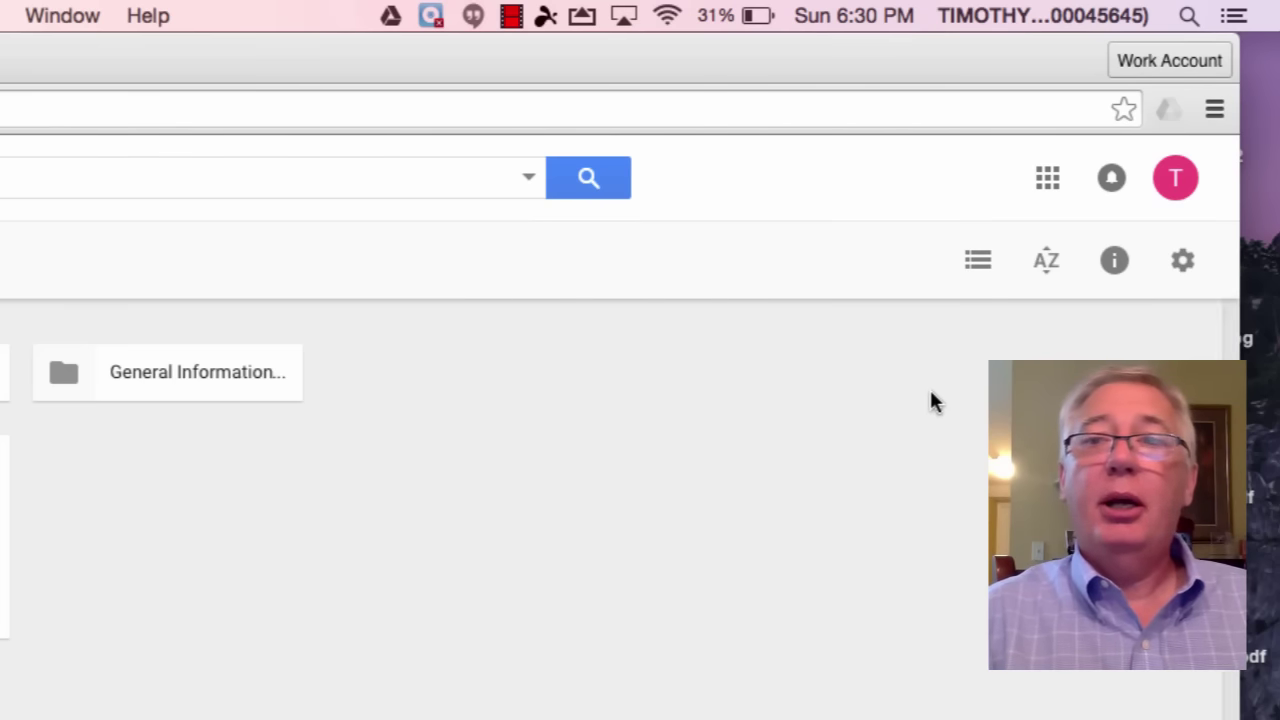
# Remove the "First user" and "Person 1" profiles from the people list in the browser settings.
pyautogui.click(1214, 111)
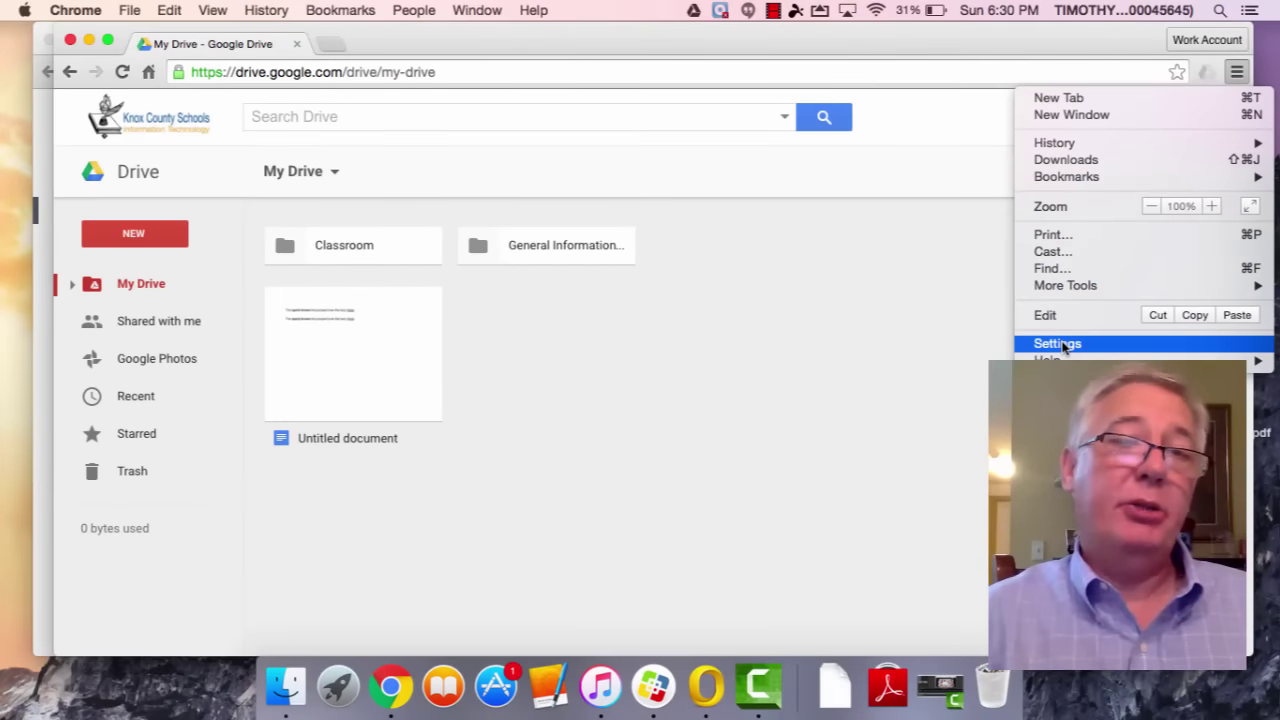
pyautogui.click(1063, 345)
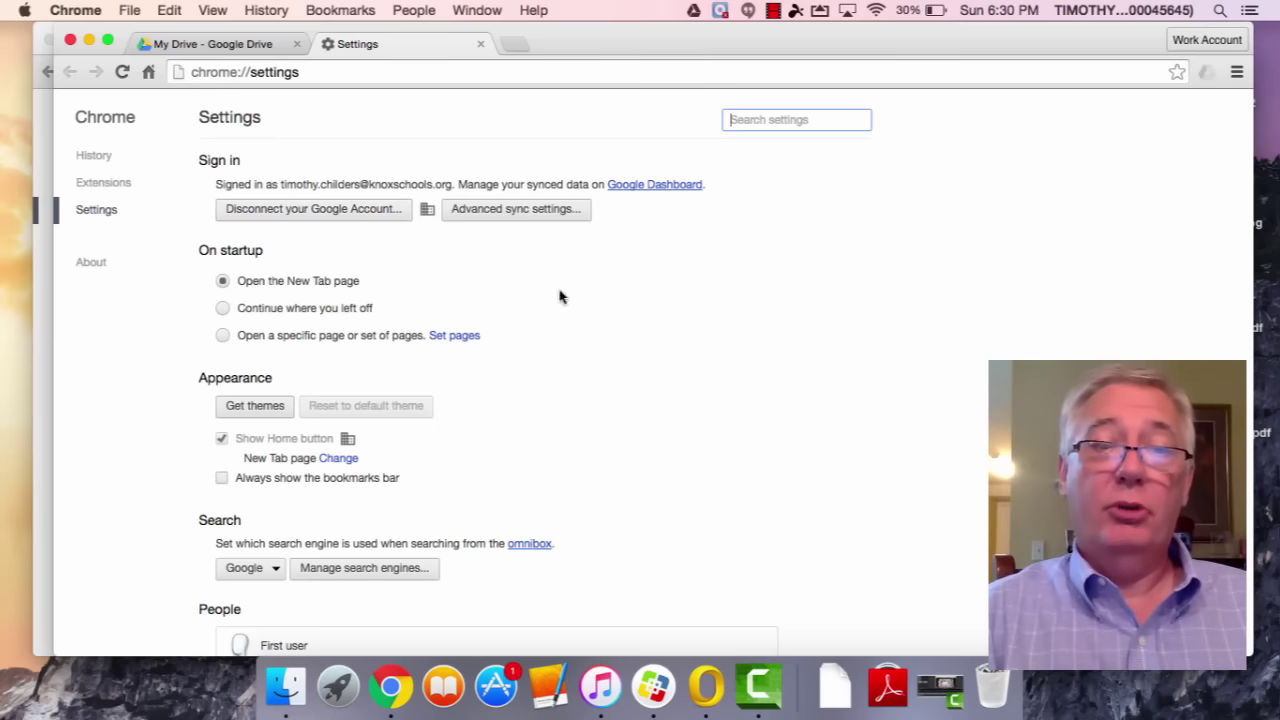
pyautogui.scroll(-2, 642, 403)
pyautogui.scroll(-5, 642, 403)
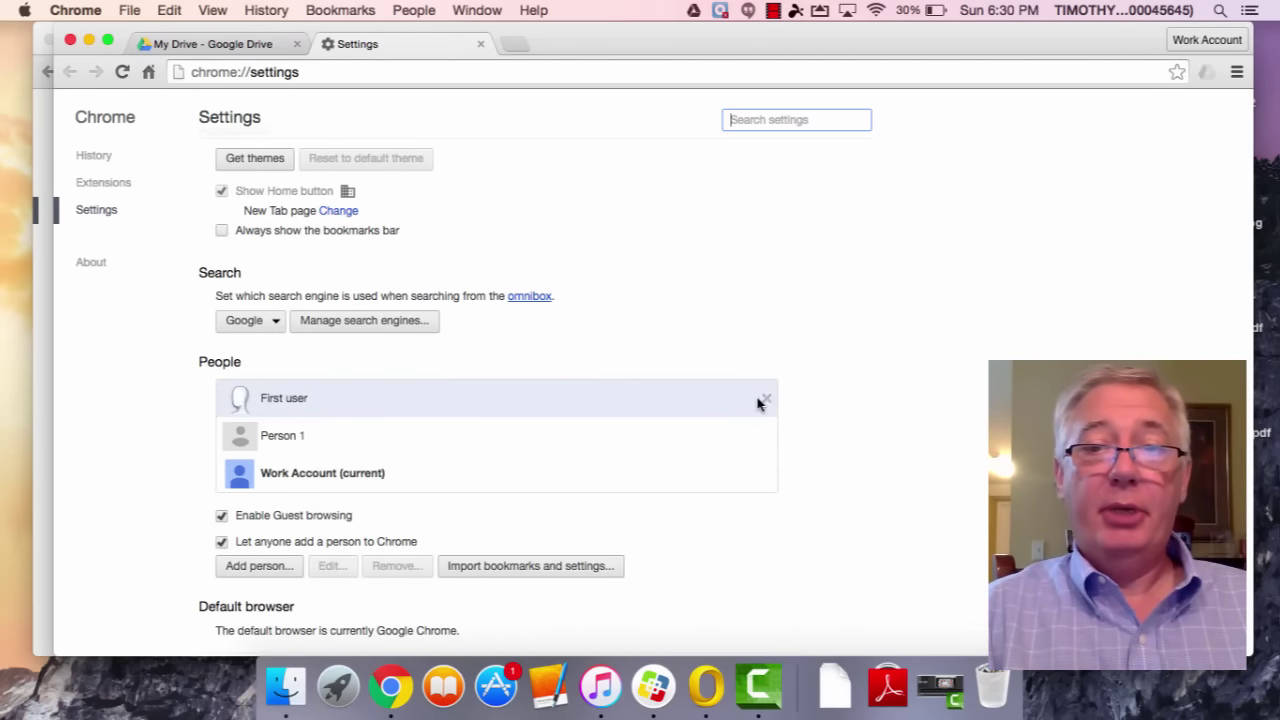
pyautogui.click(766, 399)
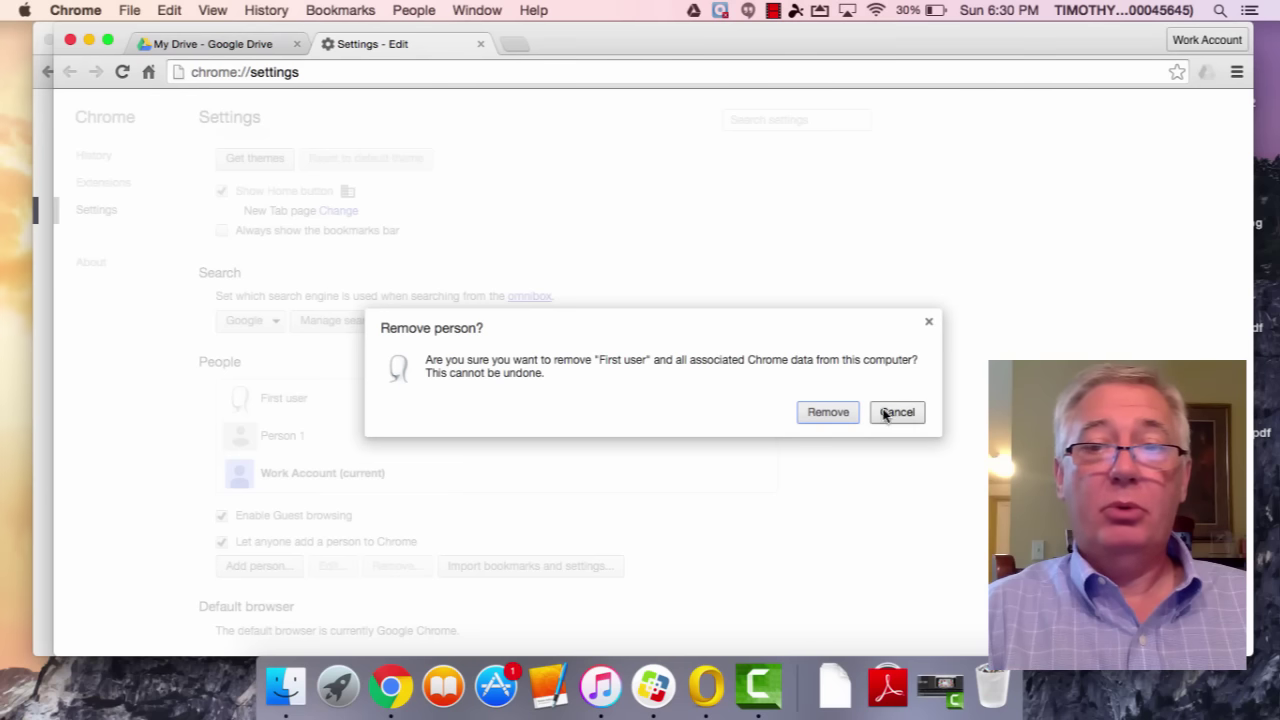
pyautogui.press('Return')
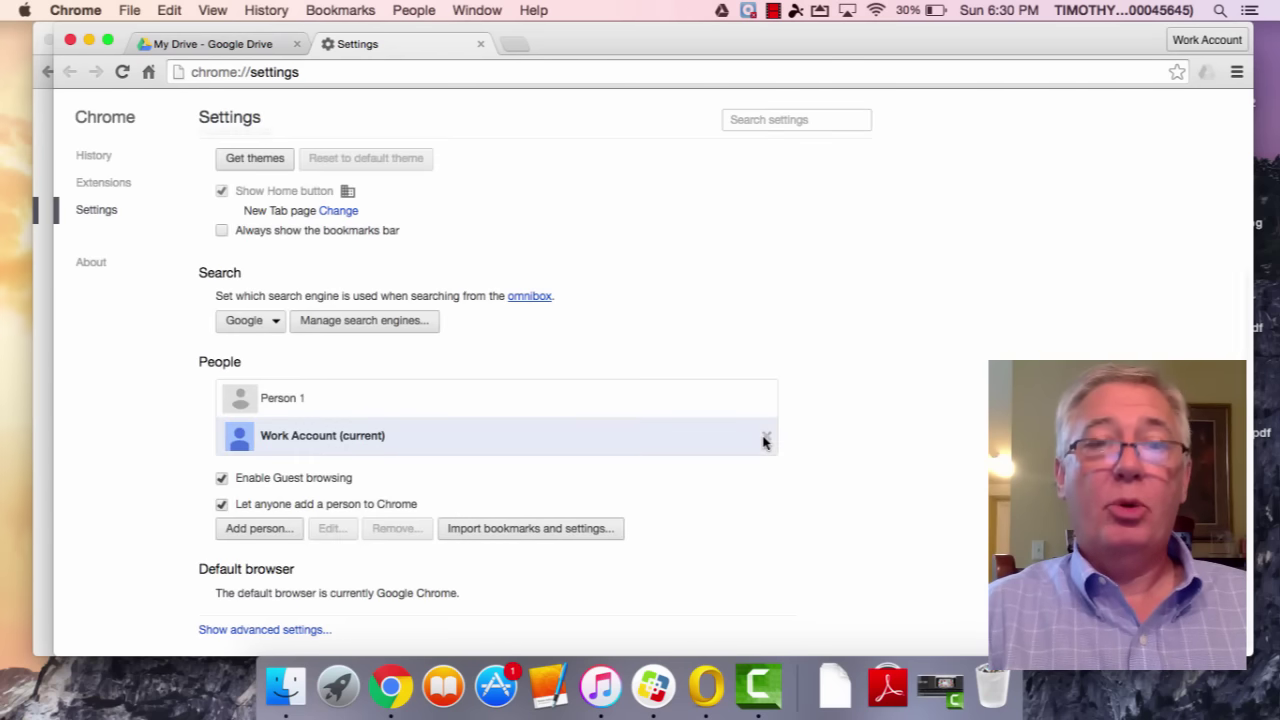
pyautogui.click(766, 400)
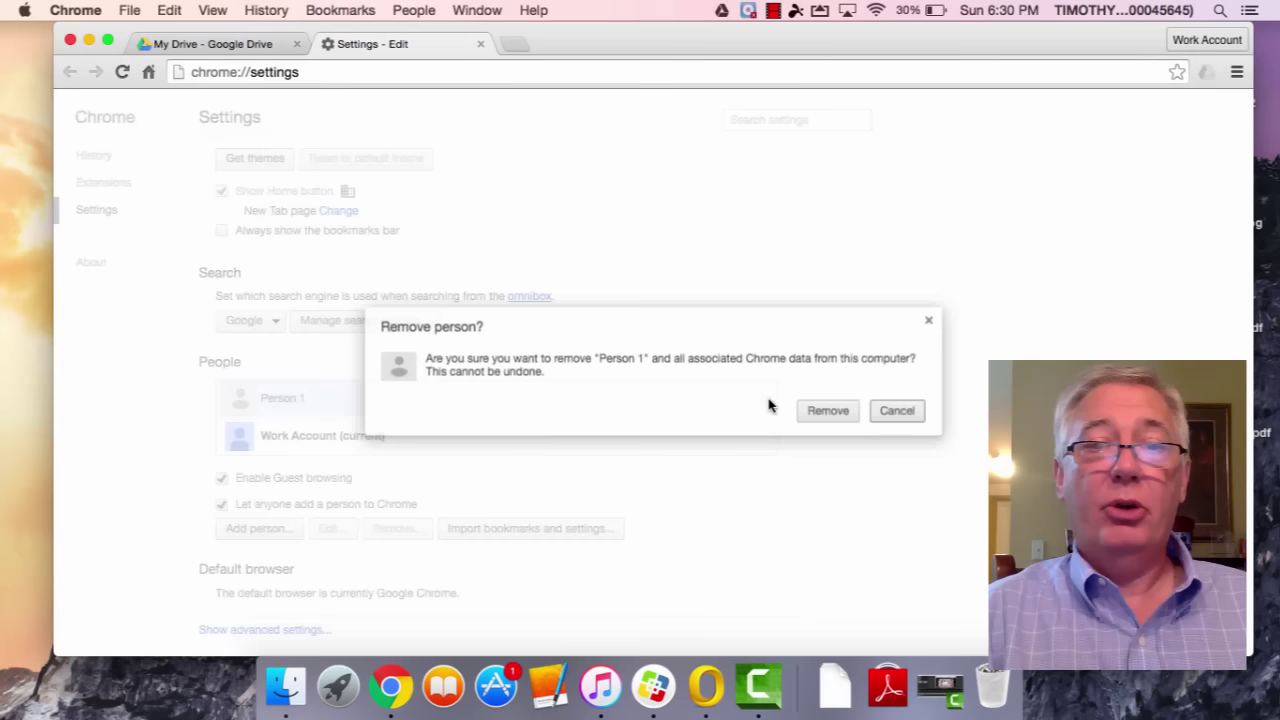
pyautogui.click(845, 416)
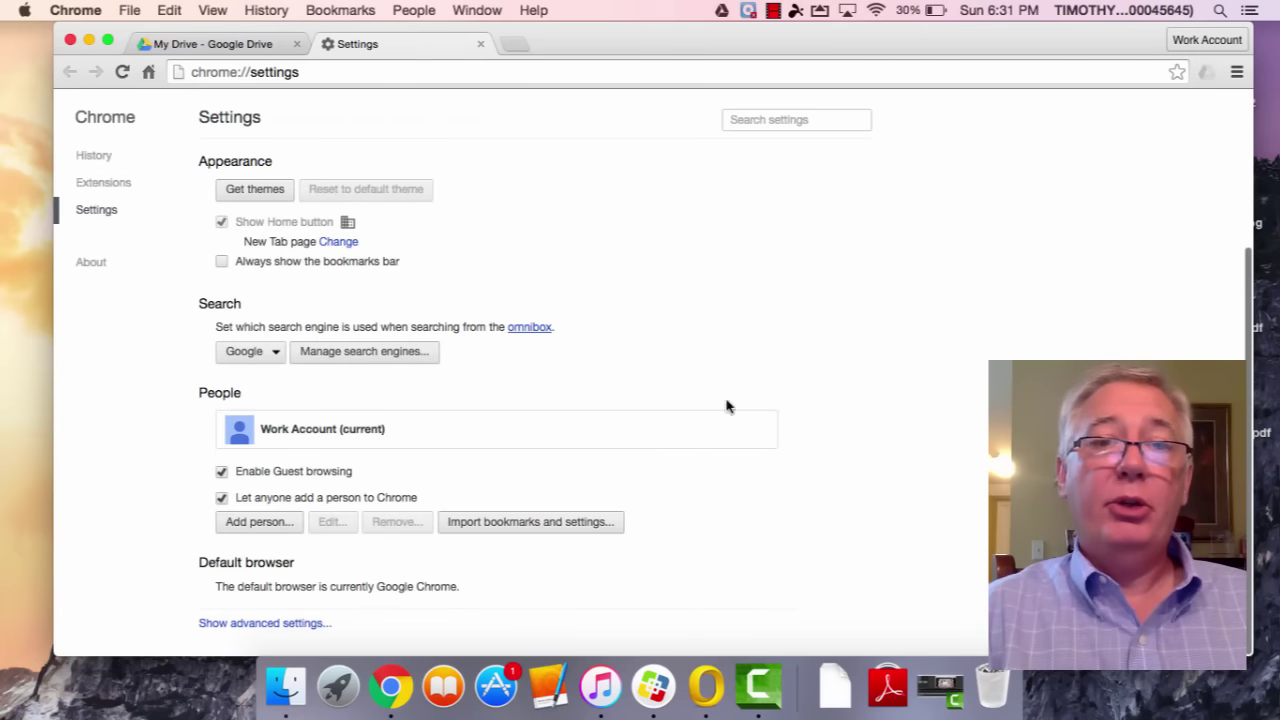
pyautogui.click(221, 471)
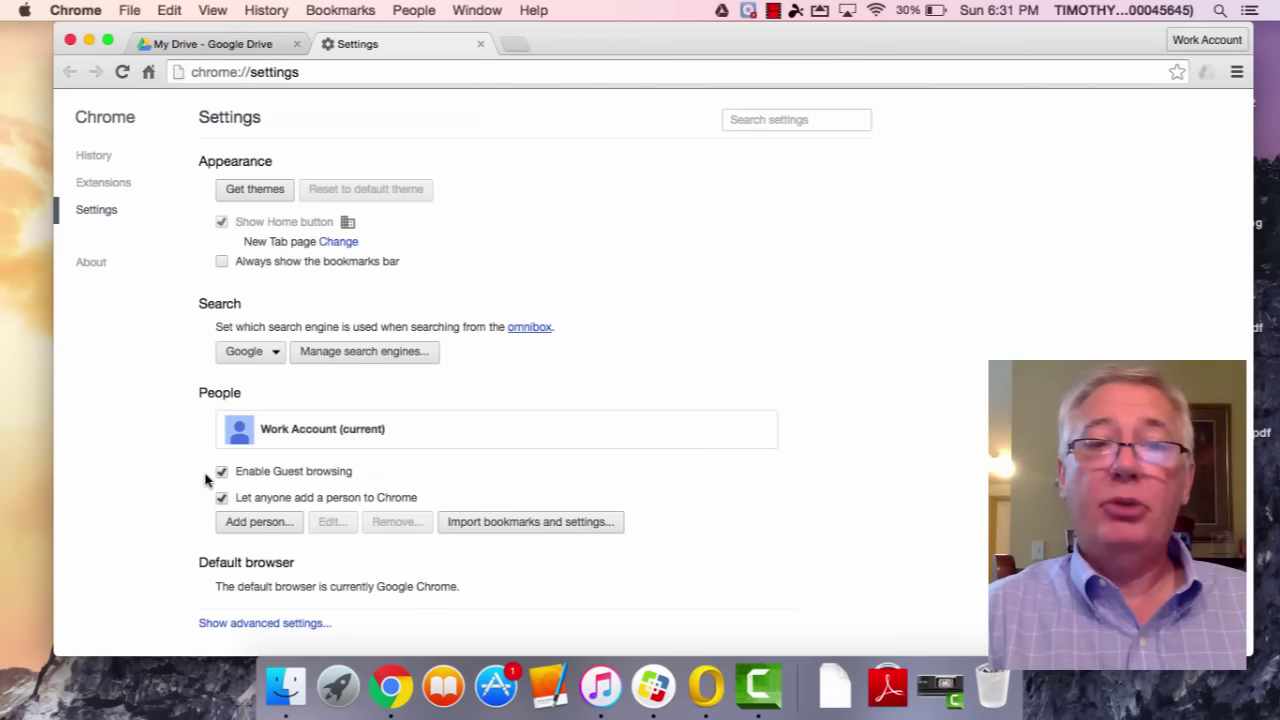
# Add a new person signed in with the personal Google account and accept the Chrome Sync notice.
pyautogui.click(1205, 42)
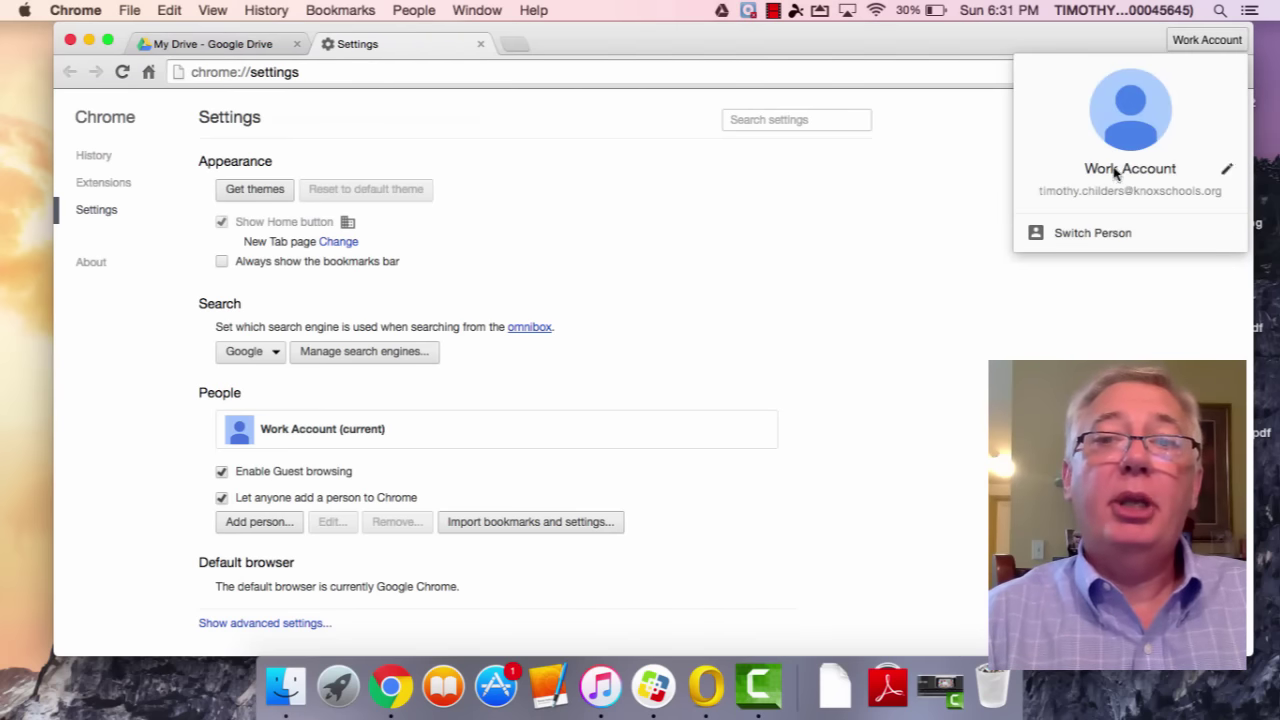
pyautogui.click(1090, 234)
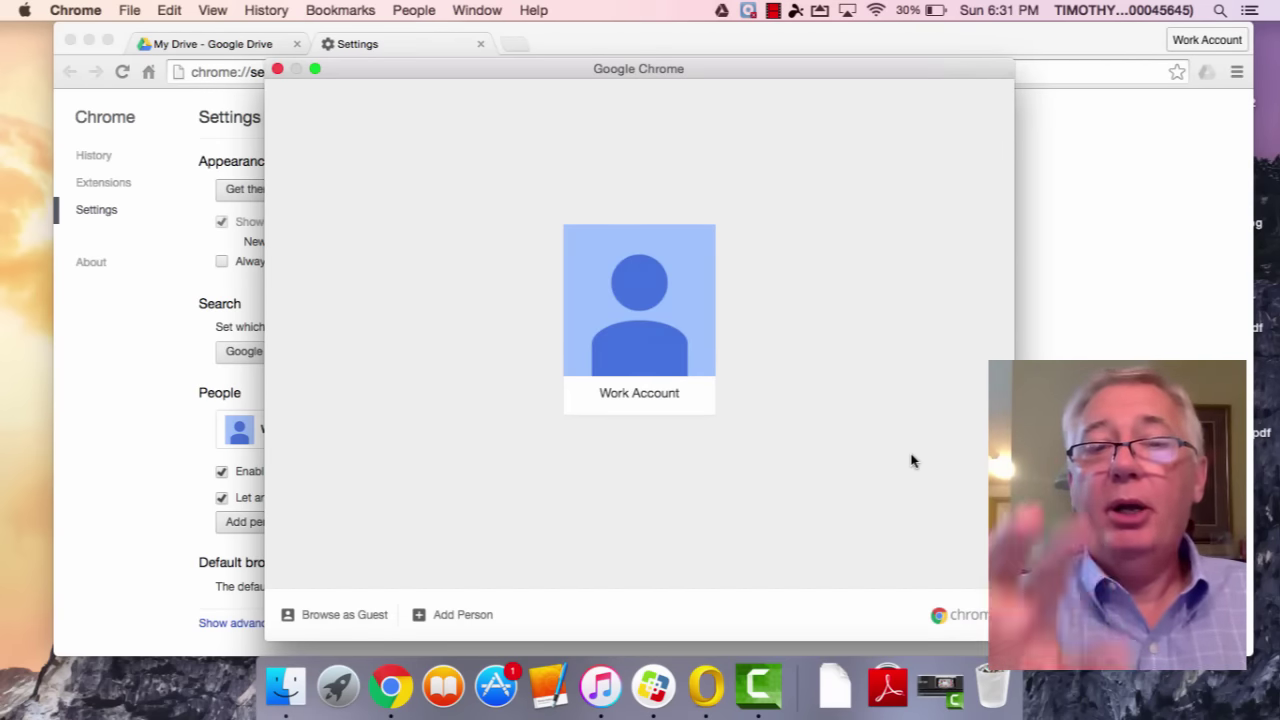
pyautogui.click(461, 615)
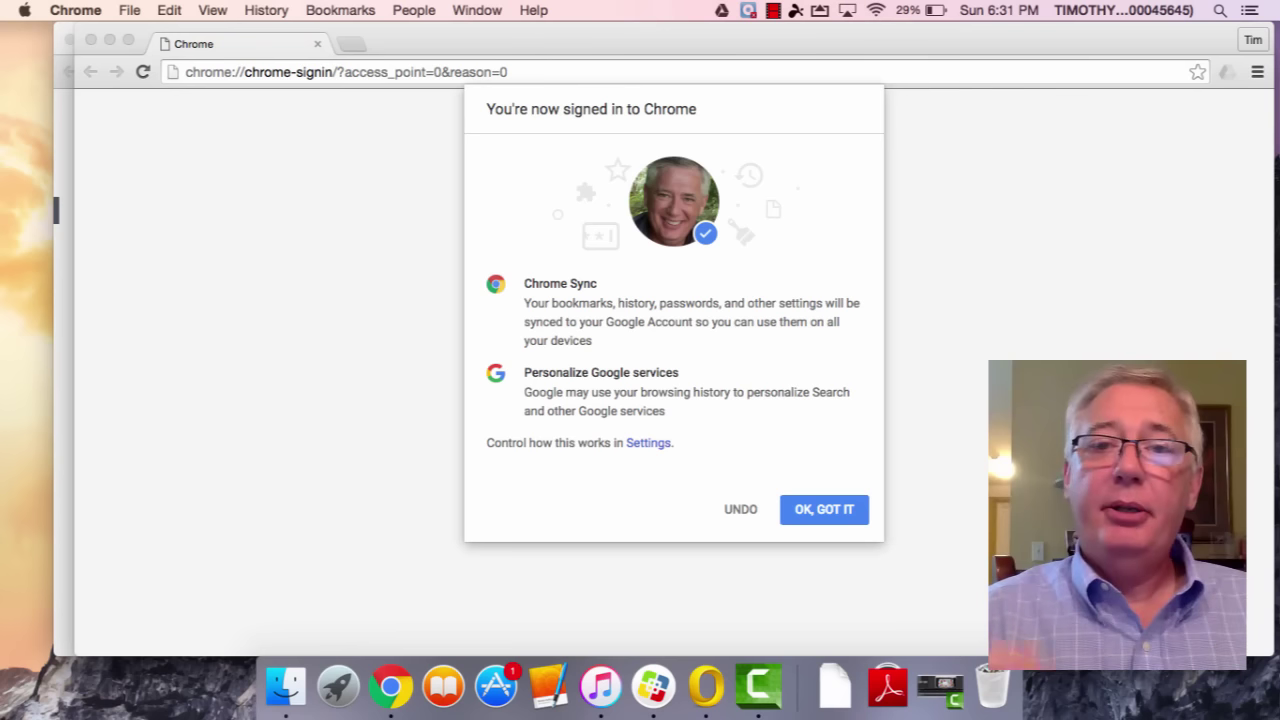
pyautogui.click(800, 512)
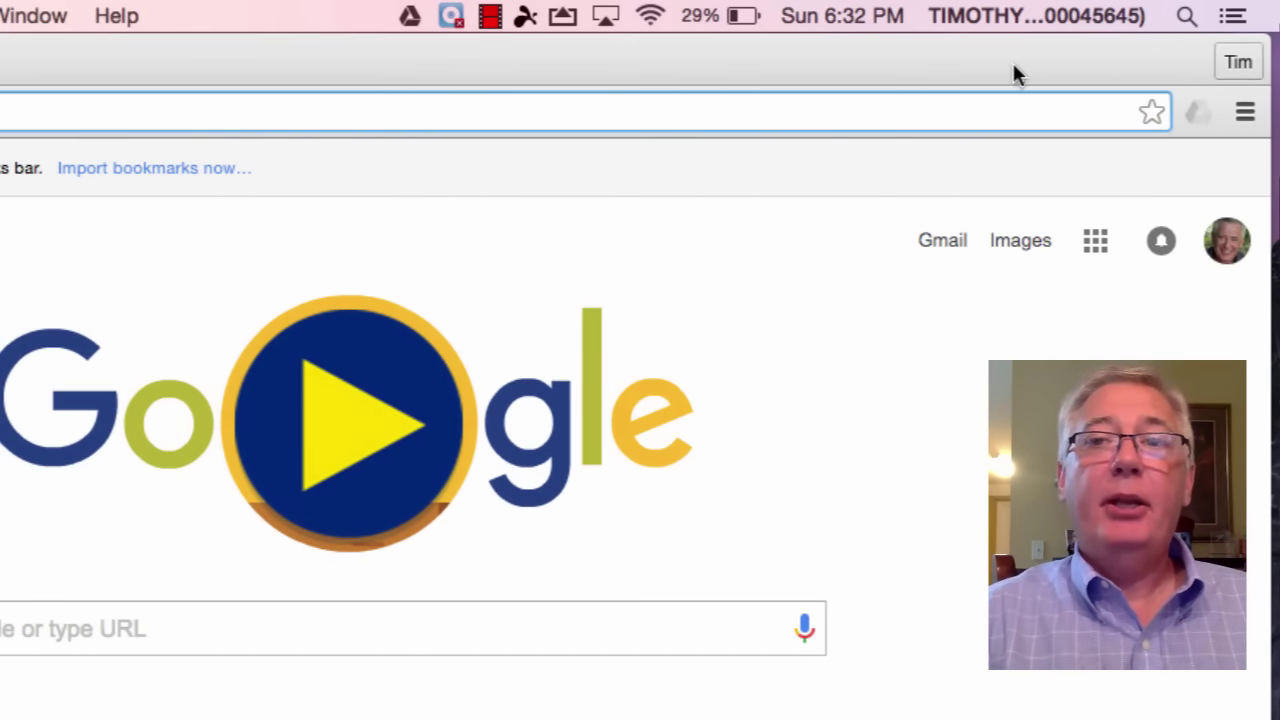
# Offset the personal and Work Account windows, bringing each to the front in turn, and dismiss the Pinterest Save Button notification.
pyautogui.moveTo(1013, 64); pyautogui.dragTo(979, 204)
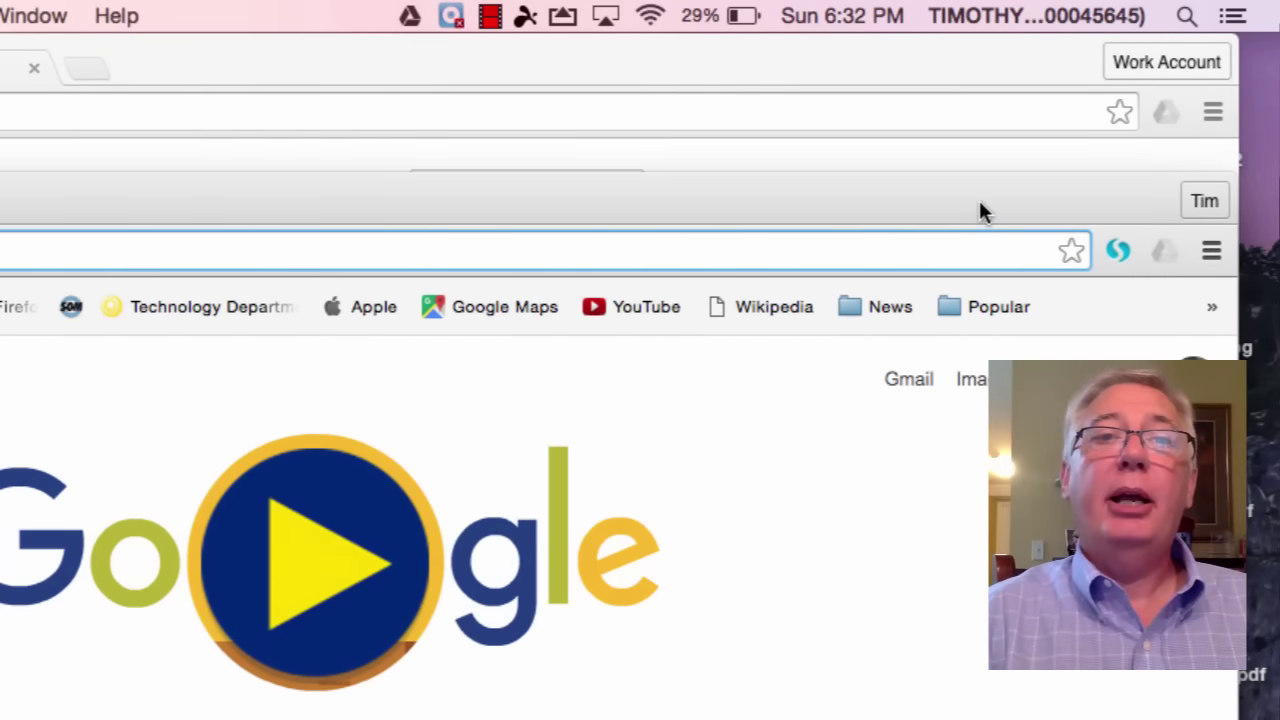
pyautogui.click(1163, 62)
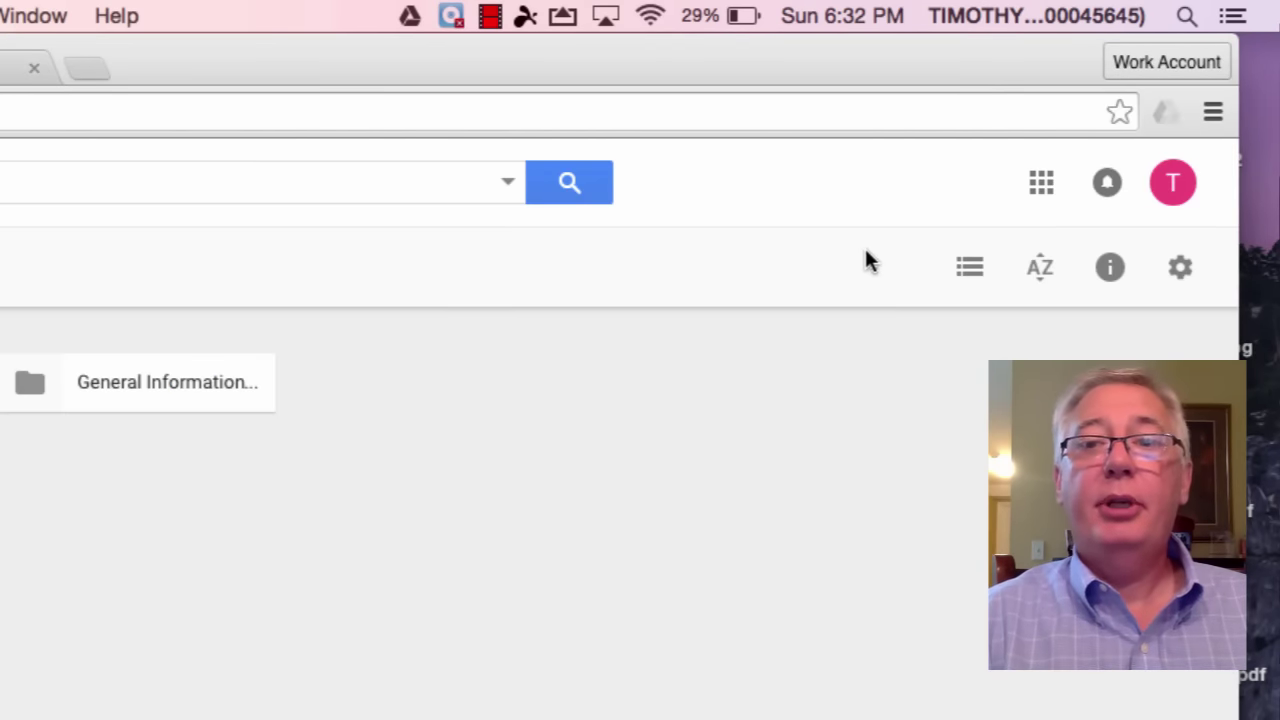
pyautogui.moveTo(720, 716); pyautogui.dragTo(623, 195)
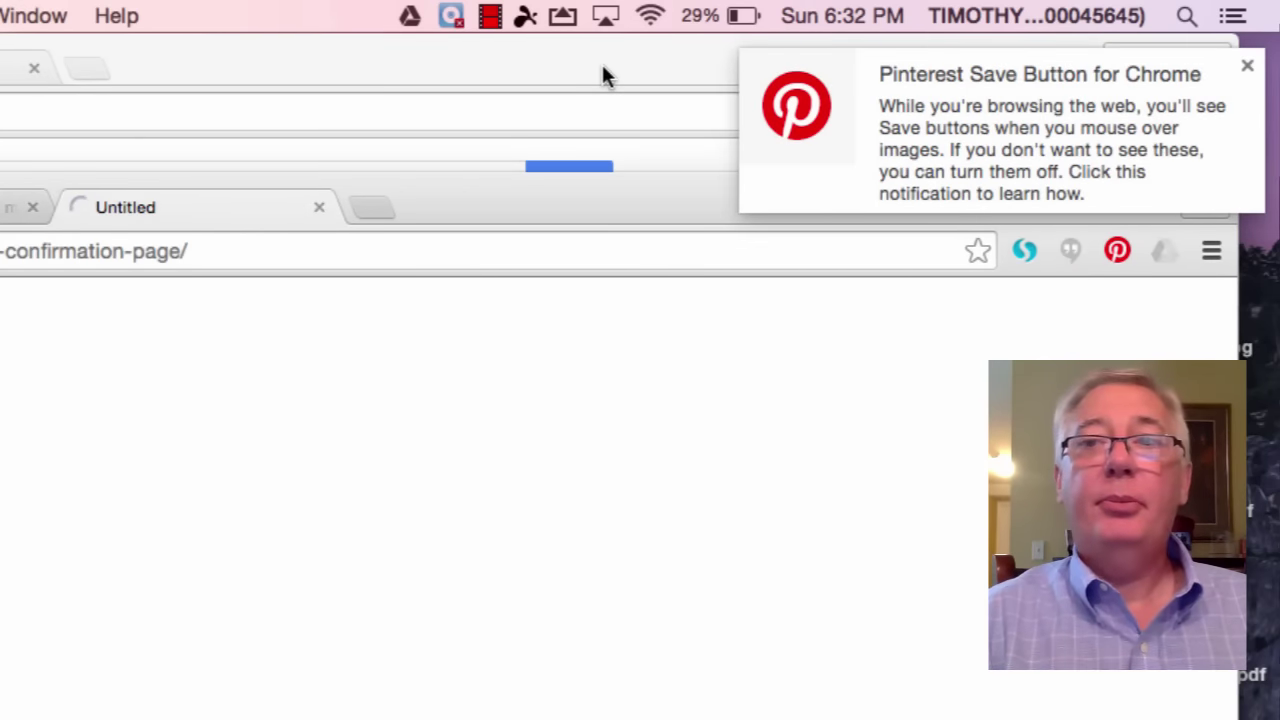
pyautogui.click(1247, 65)
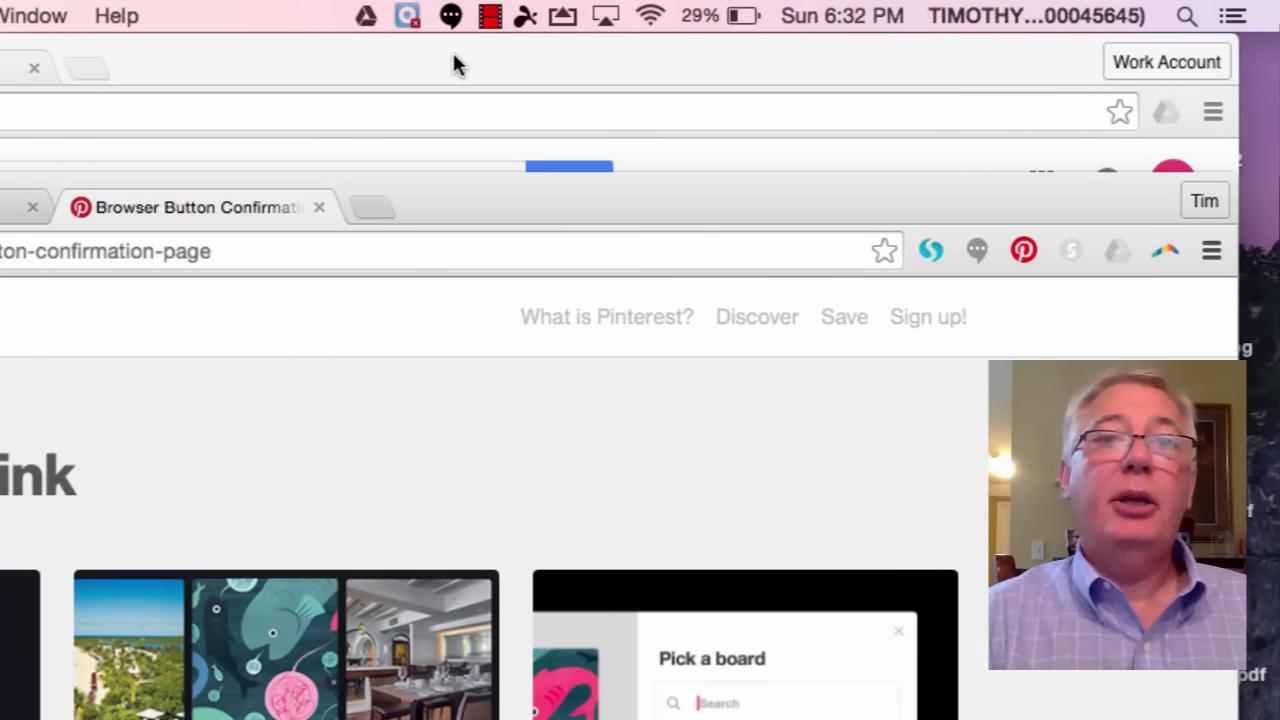
pyautogui.moveTo(452, 65); pyautogui.dragTo(457, 262)
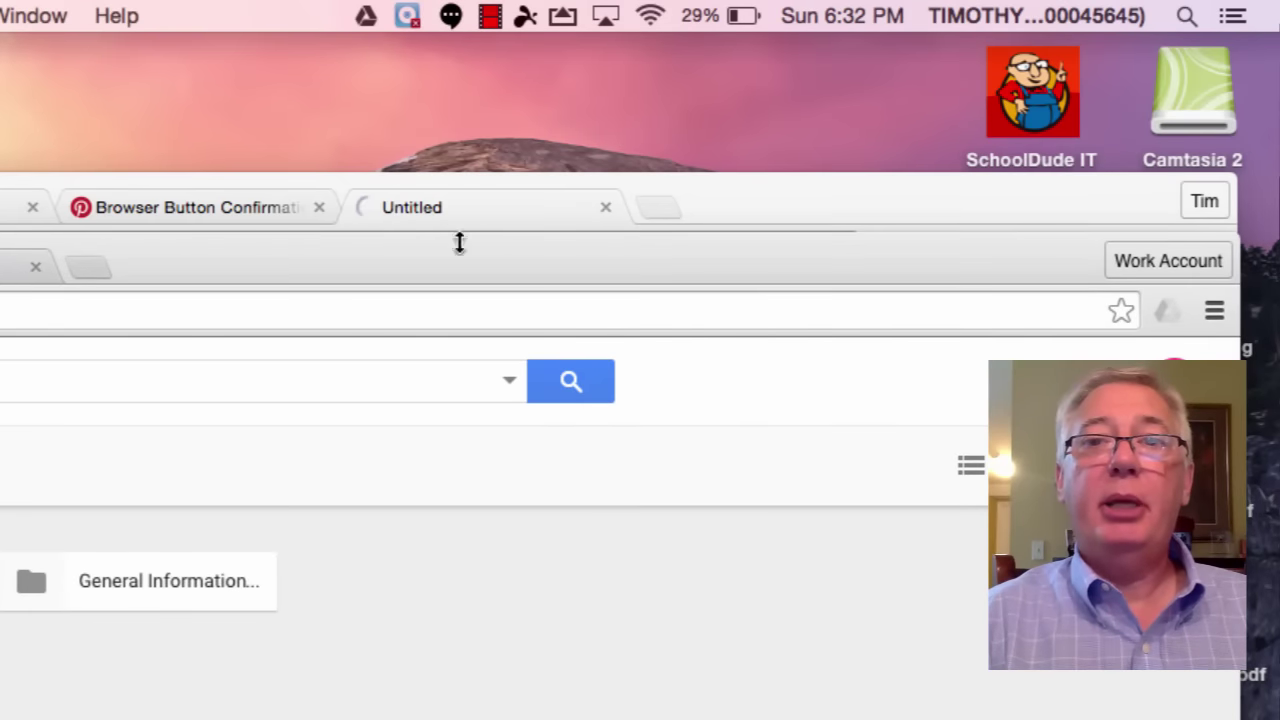
pyautogui.moveTo(726, 223); pyautogui.dragTo(685, 63)
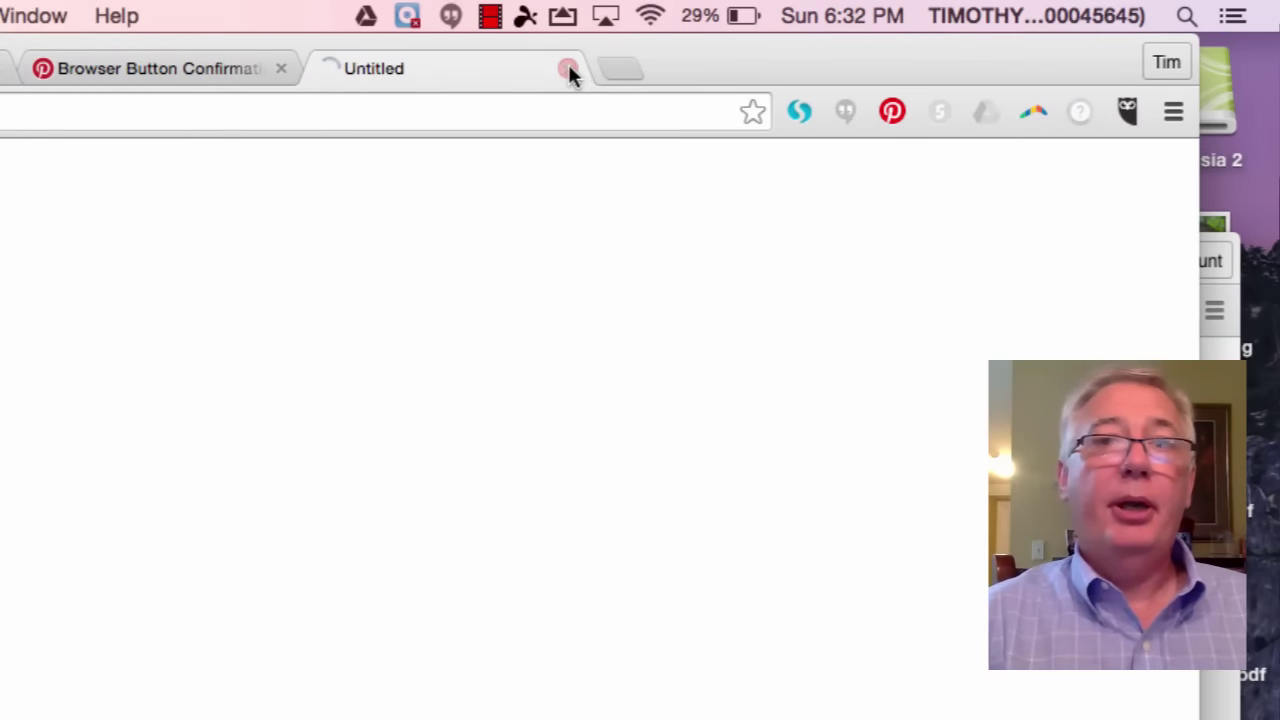
# Close the untitled and Pinterest confirmation tabs opened by the extensions and return to the New Tab page.
pyautogui.click(566, 69)
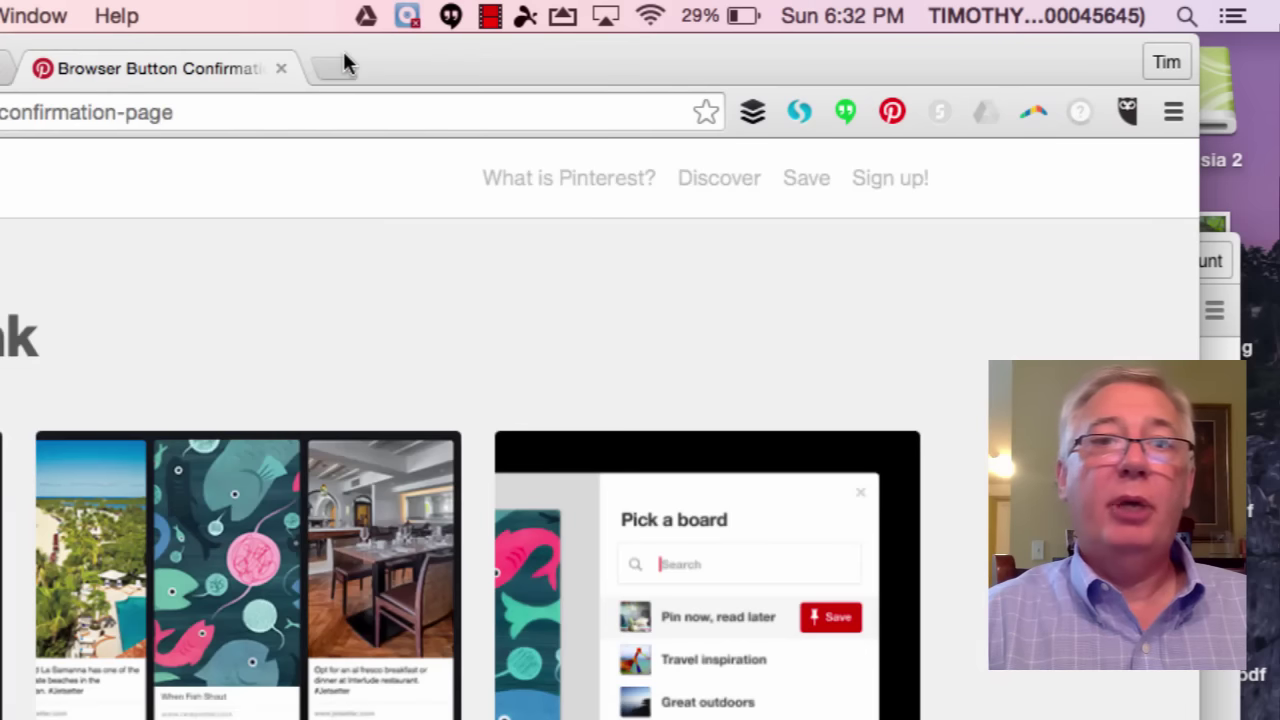
pyautogui.click(279, 66)
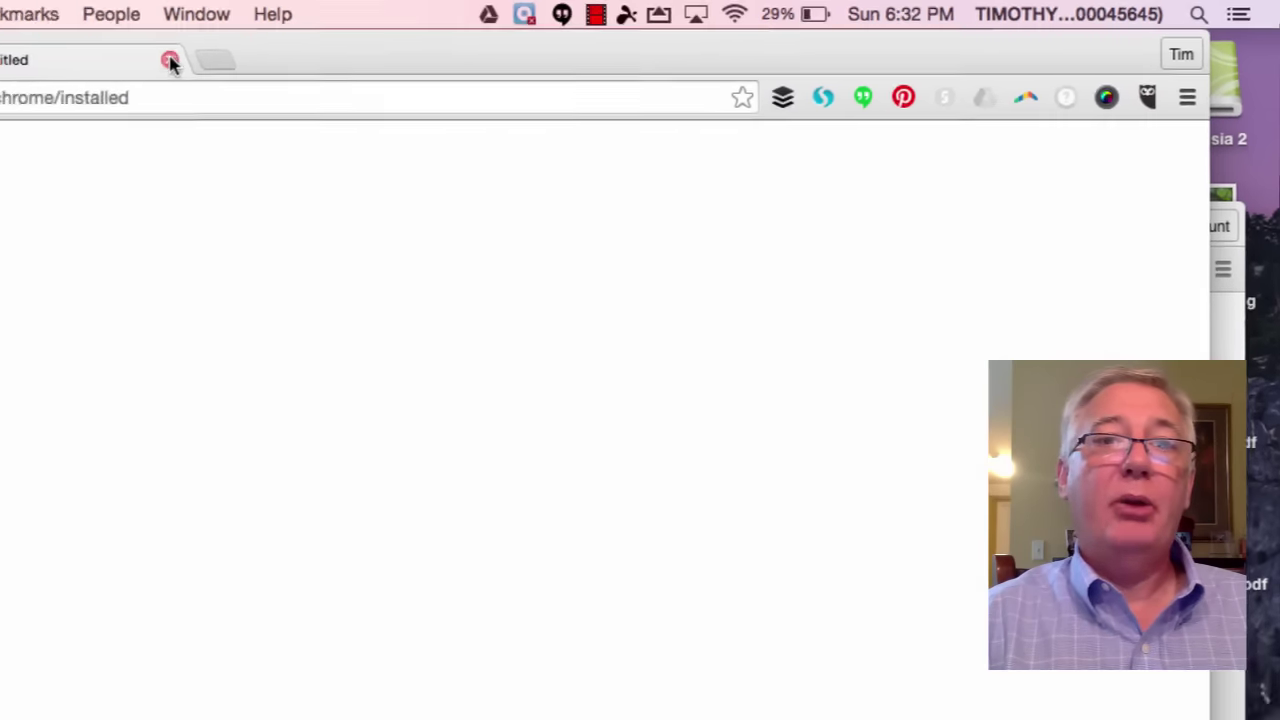
pyautogui.click(453, 46)
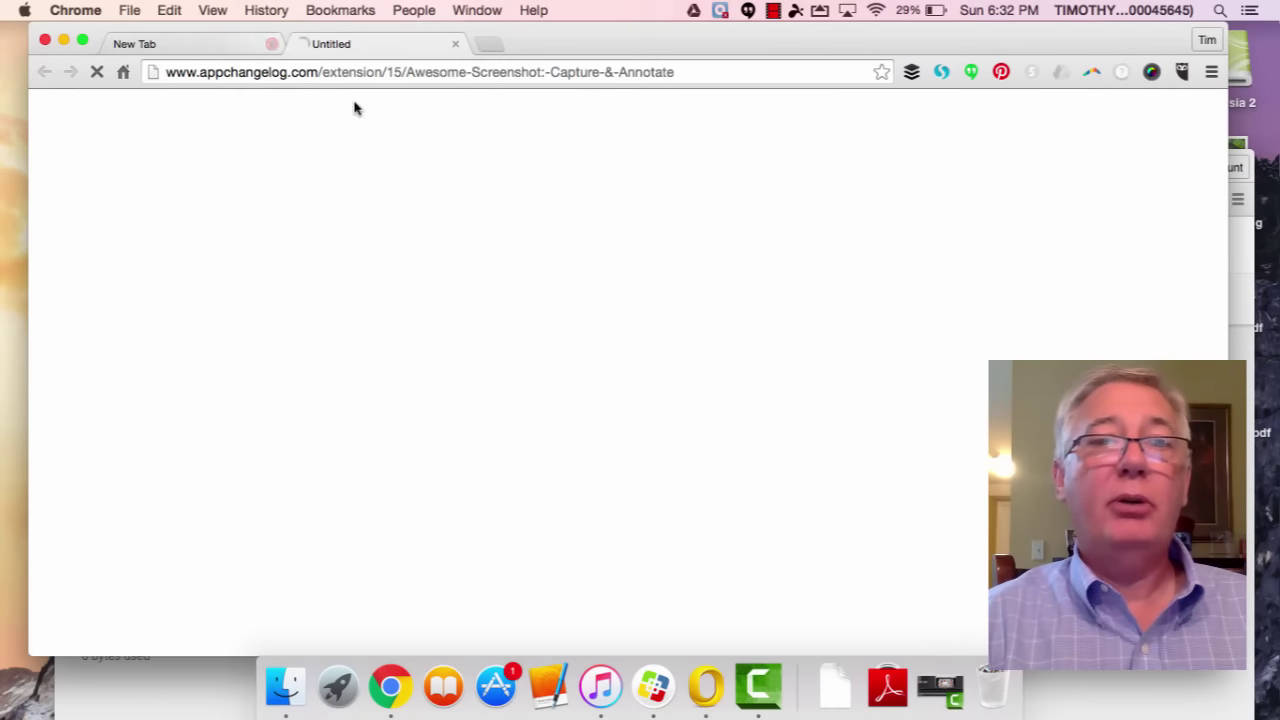
pyautogui.click(222, 45)
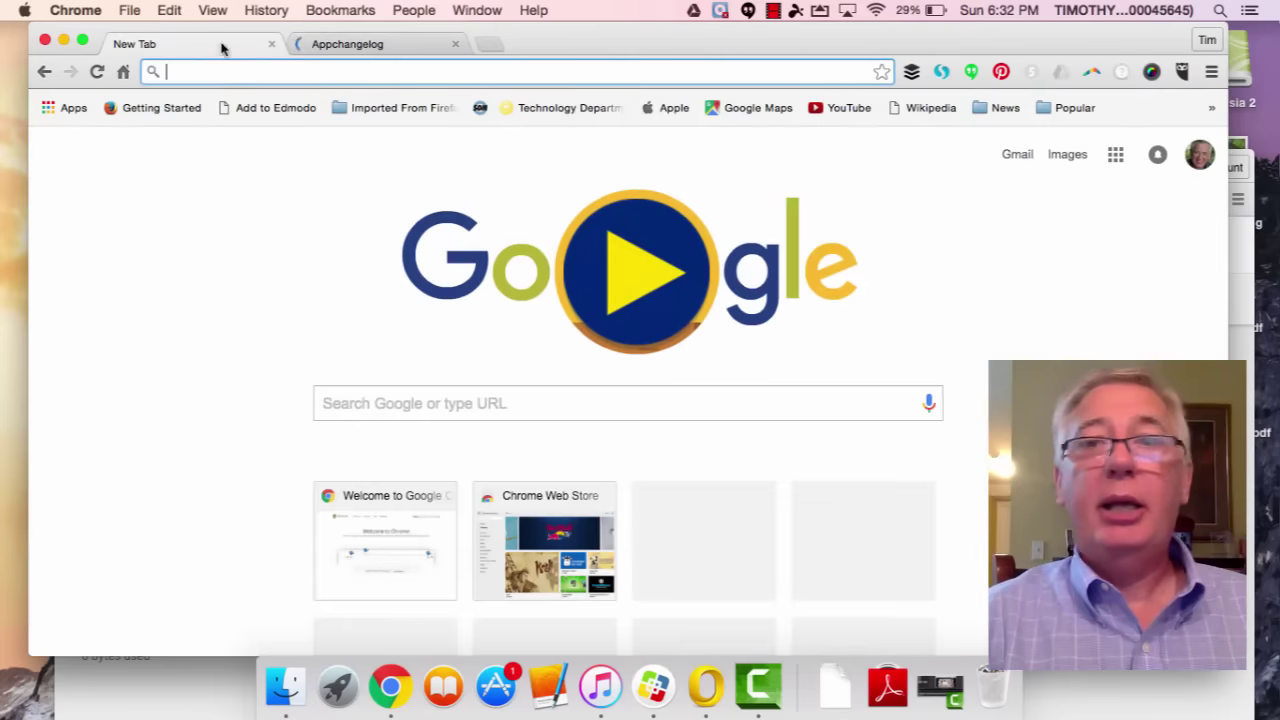
# Open Google Drive in the personal profile's window from the Google apps and show its tab.
pyautogui.click(1115, 154)
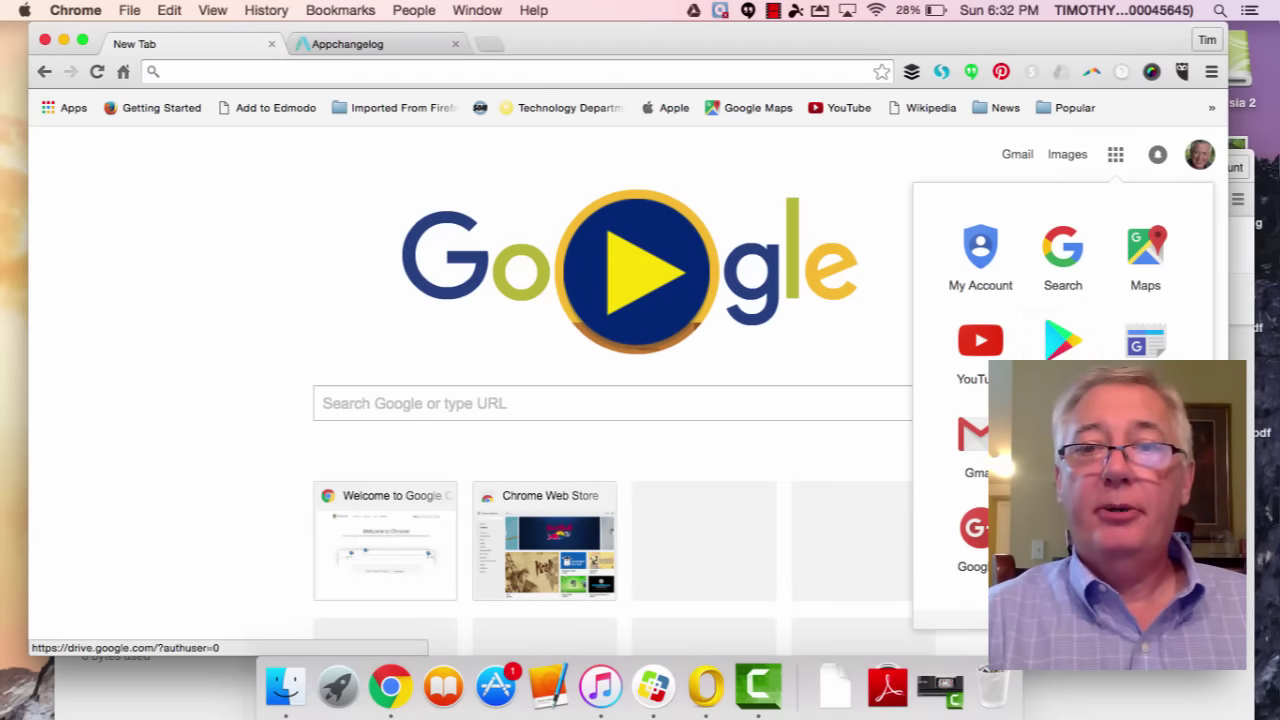
pyautogui.click(1063, 608)
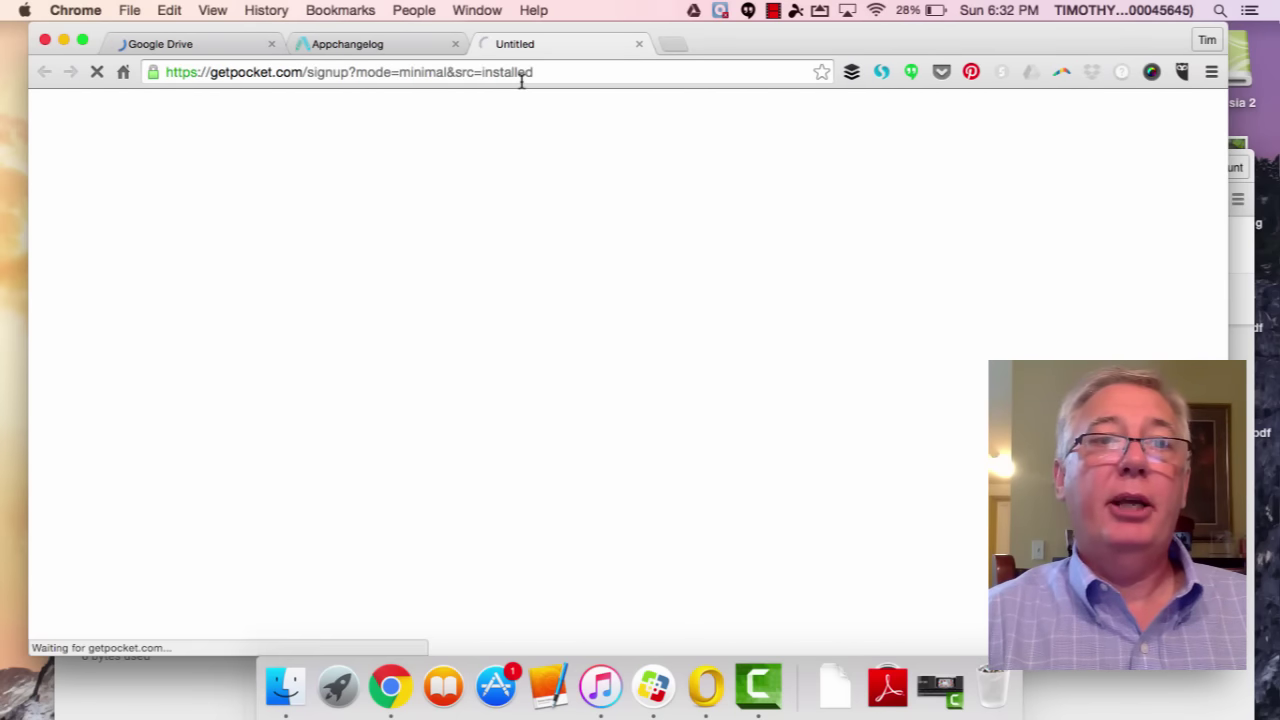
pyautogui.click(223, 46)
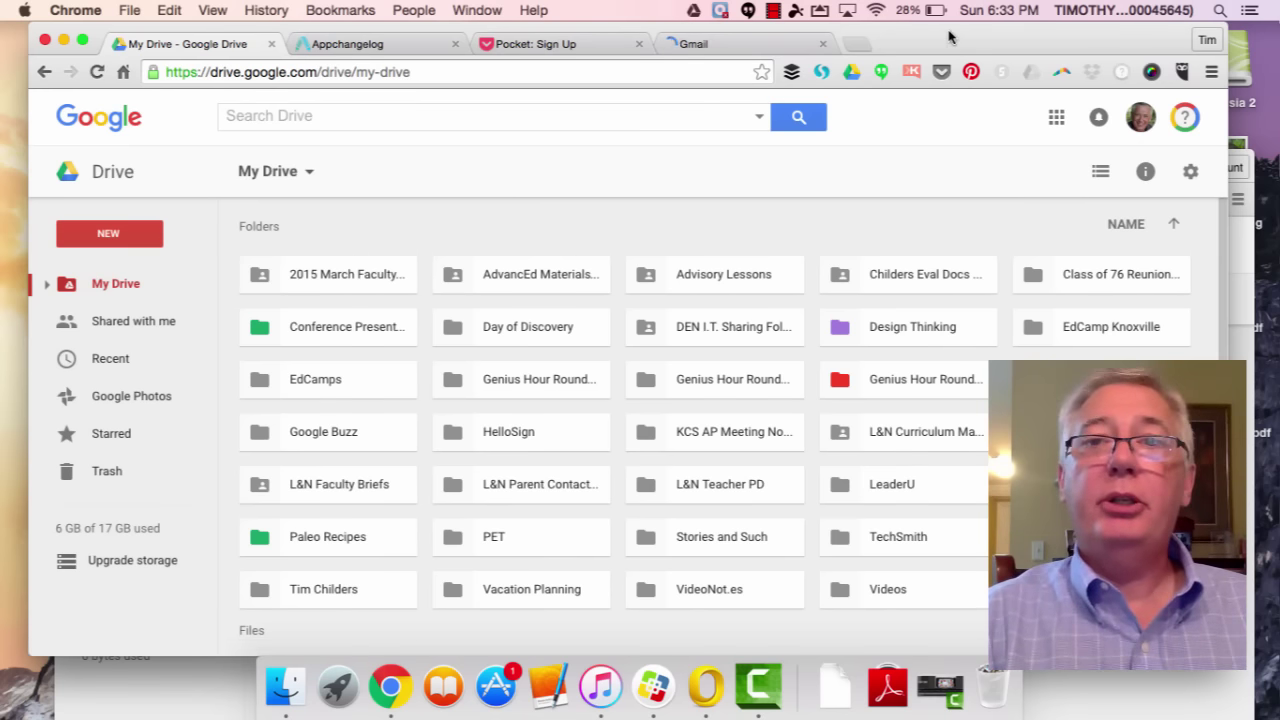
# Lower the personal Drive window so the profile labels of both it and the Work Account window can be compared.
pyautogui.moveTo(949, 37); pyautogui.dragTo(931, 62)
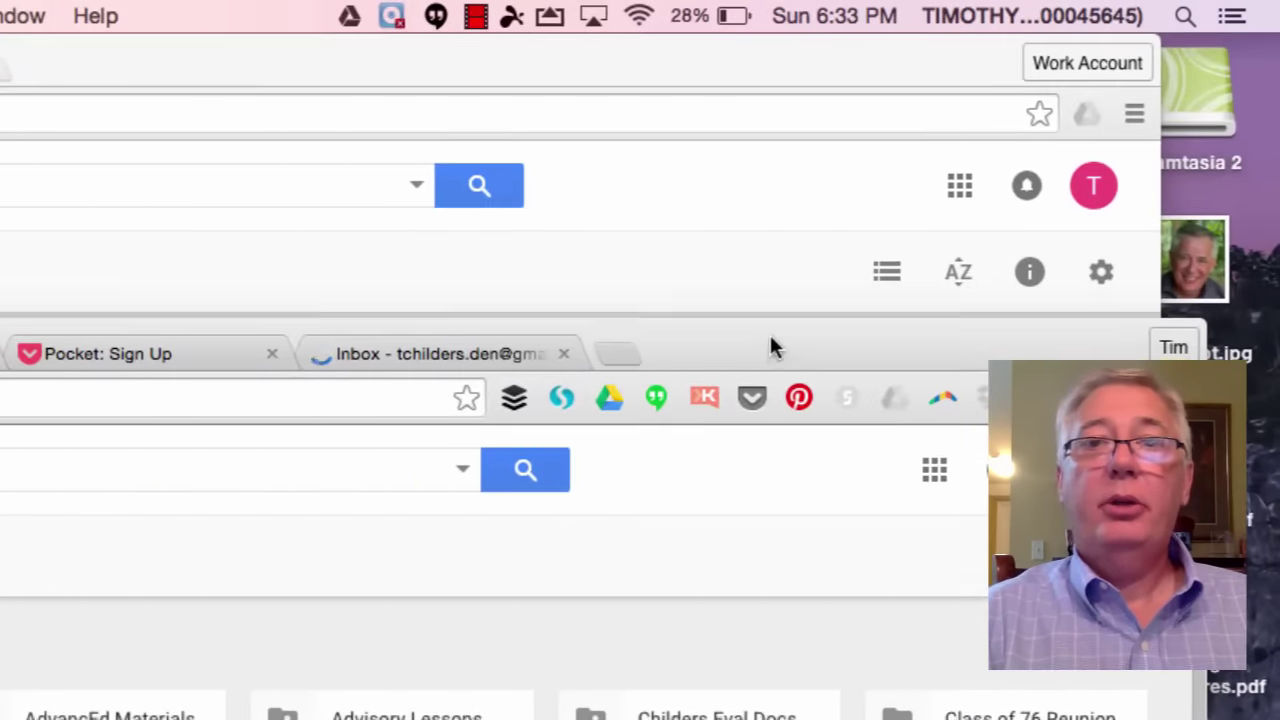
pyautogui.moveTo(769, 346); pyautogui.dragTo(784, 186)
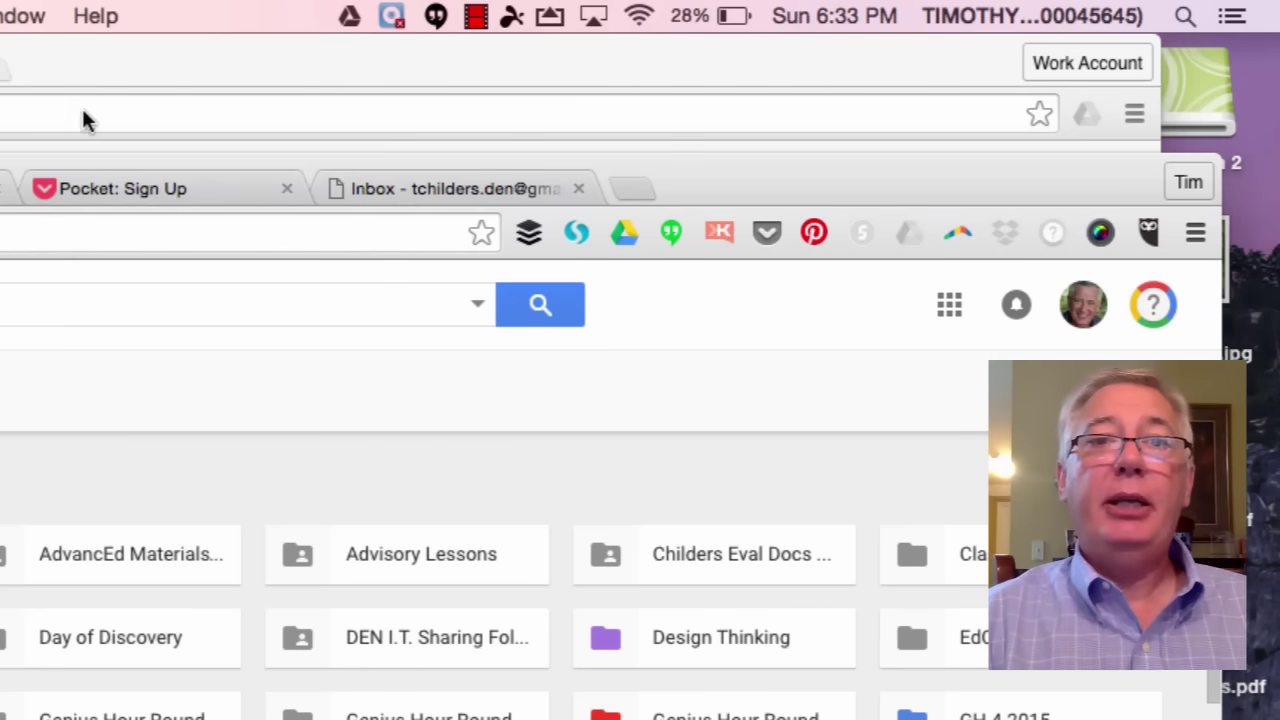
pyautogui.moveTo(715, 183); pyautogui.dragTo(687, 195)
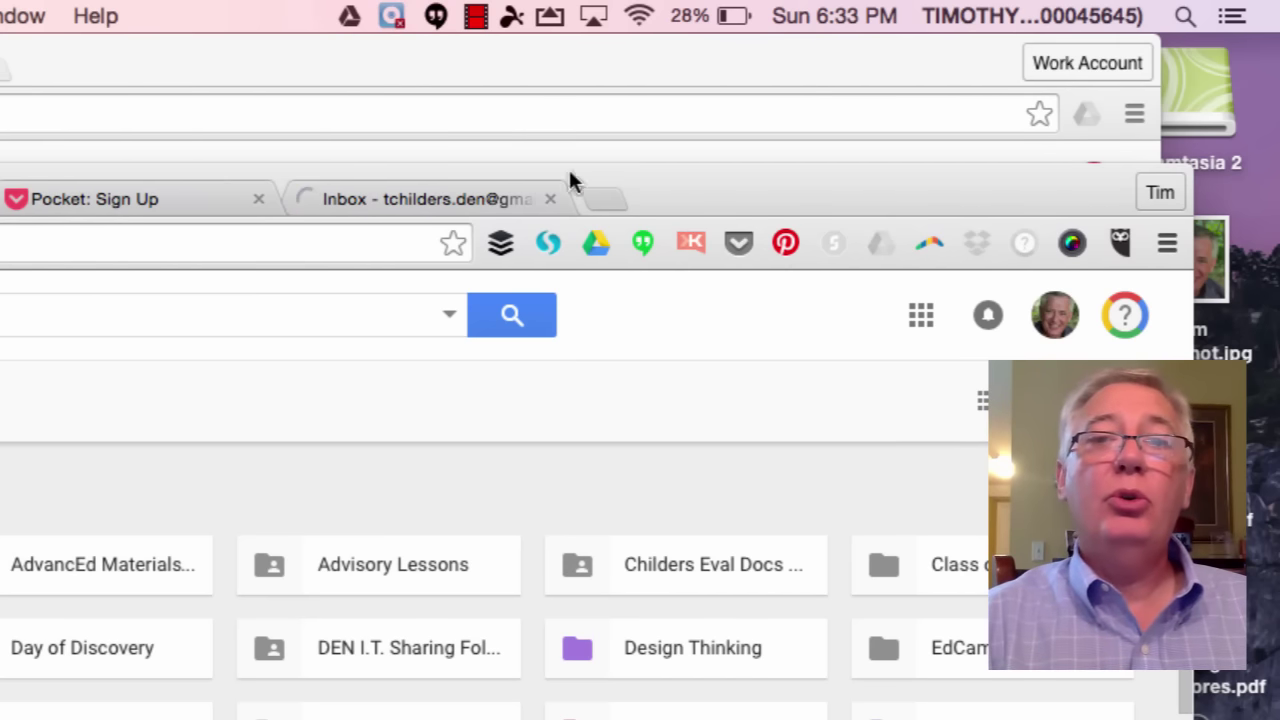
# Close the extra tabs beside Google Drive in the personal profile's window and close that window.
pyautogui.click(257, 198)
pyautogui.click(257, 198)
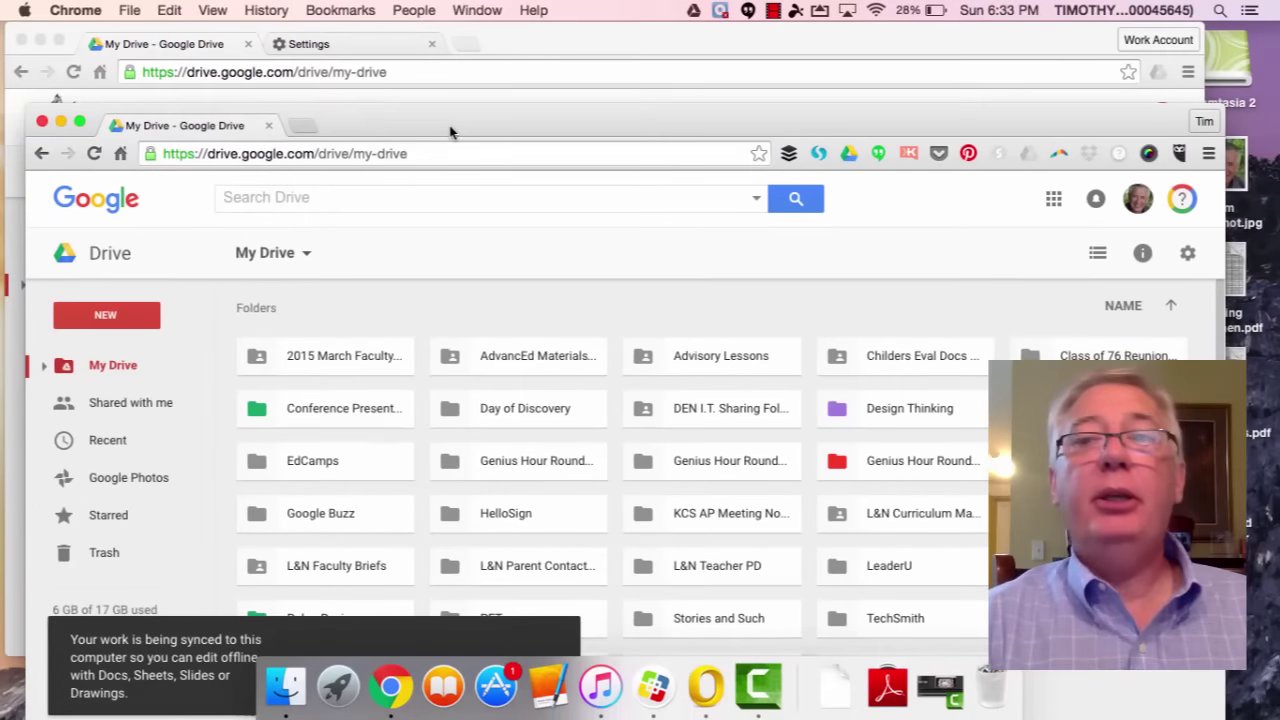
pyautogui.click(42, 122)
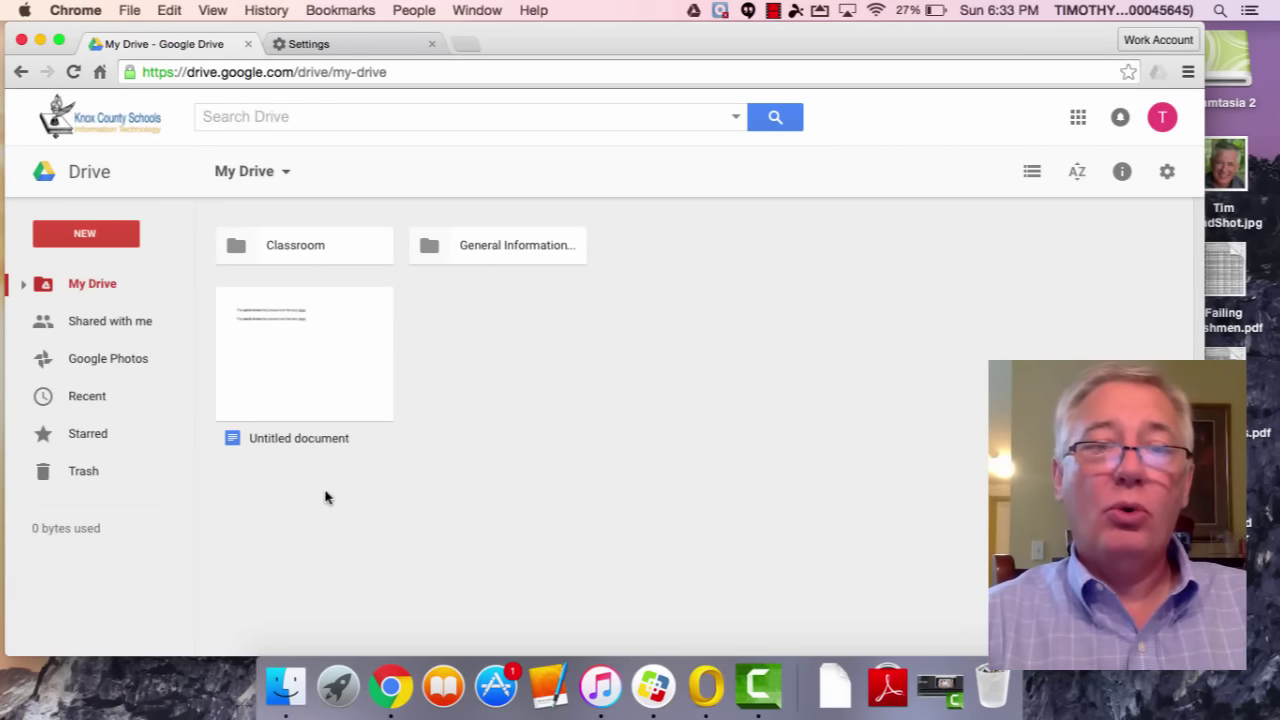
# Look at the profiles listed in the Dock's Chrome menu, dismiss it, and switch to the personal profile from the Work Account window.
pyautogui.rightClick(391, 688)
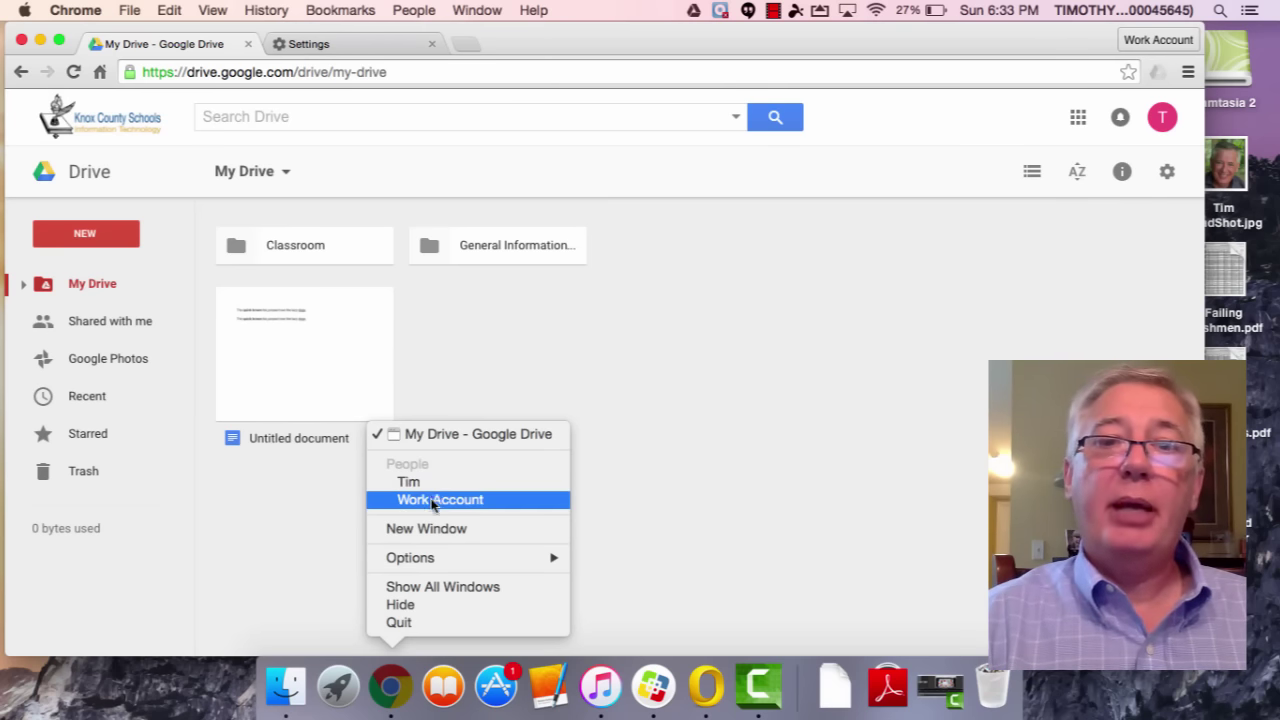
pyautogui.click(712, 549)
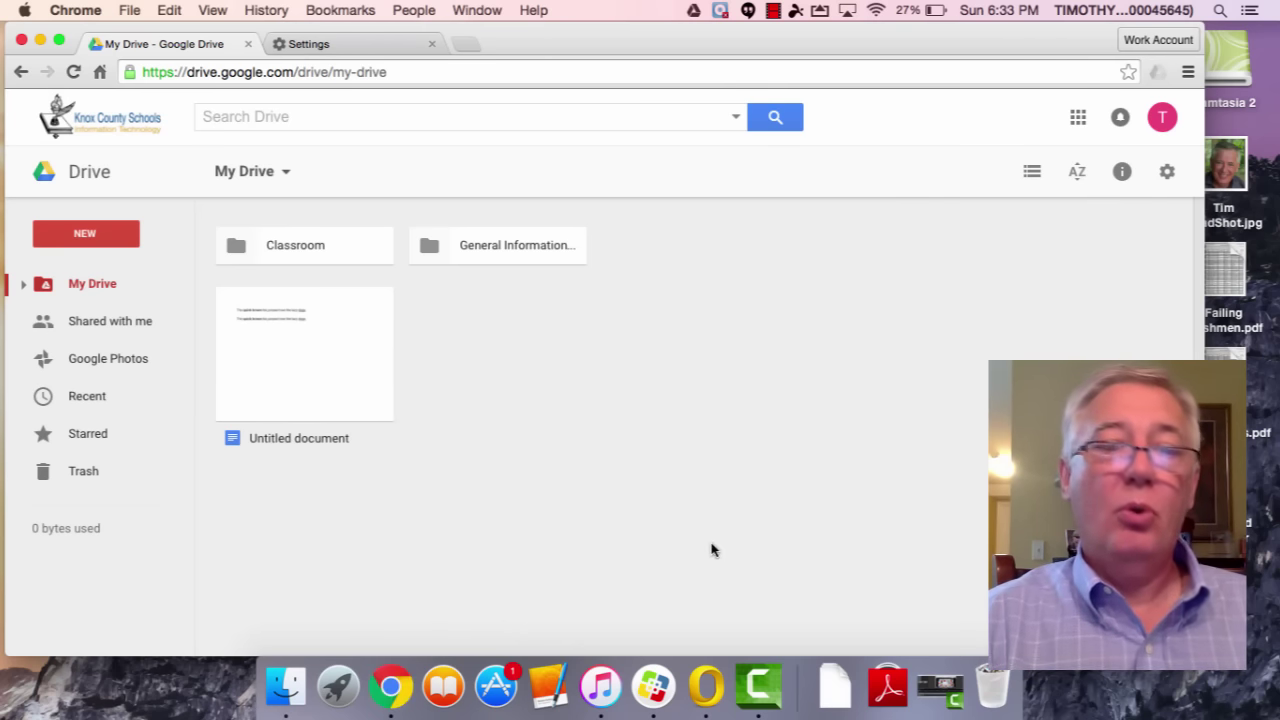
pyautogui.click(1141, 43)
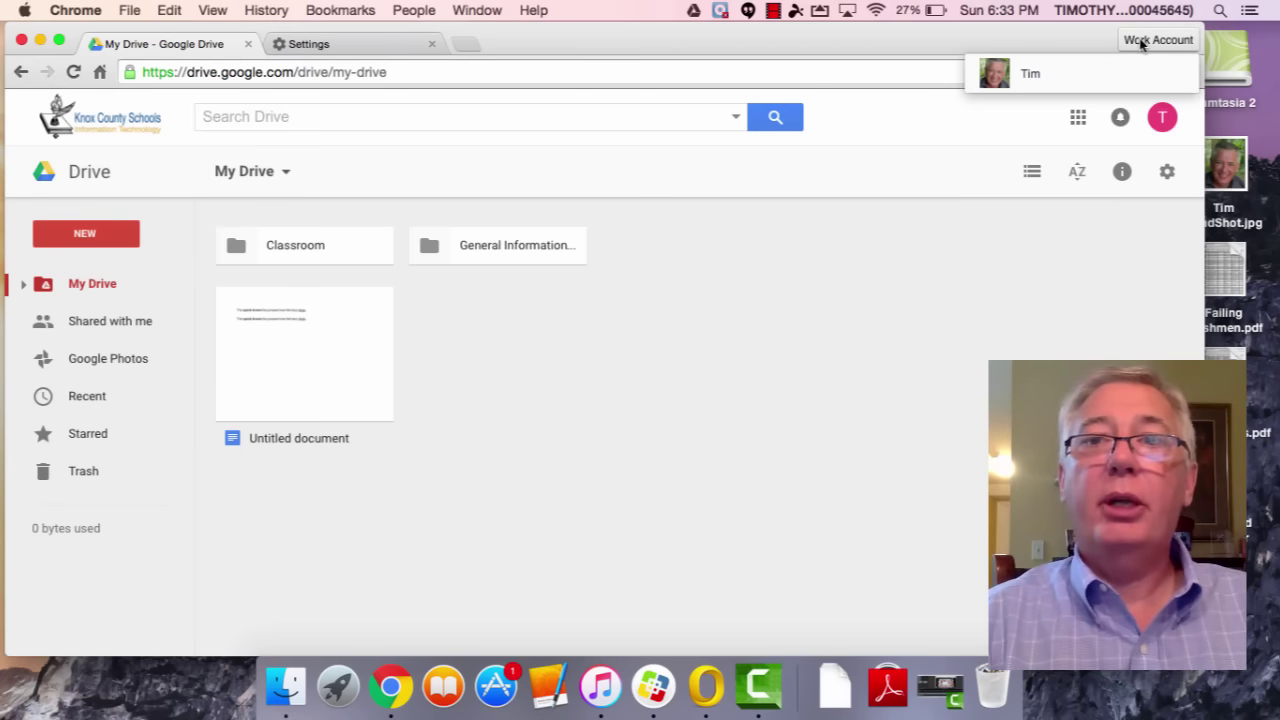
pyautogui.click(1040, 80)
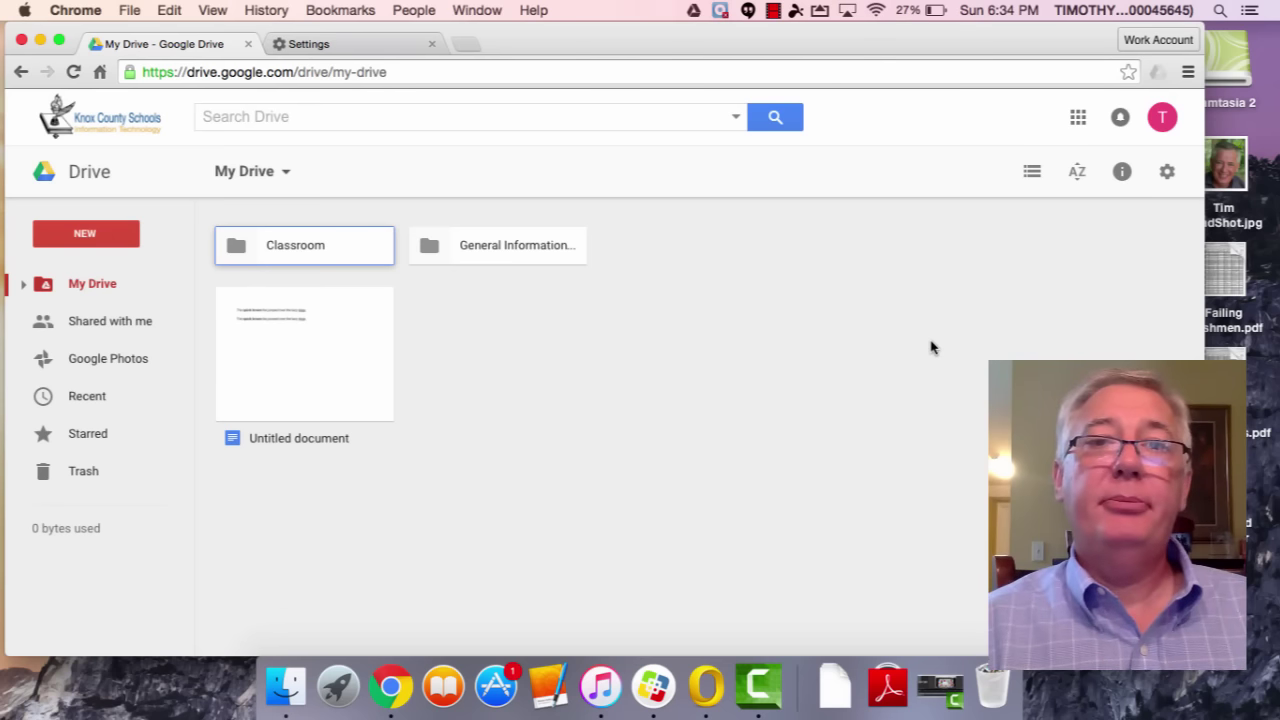